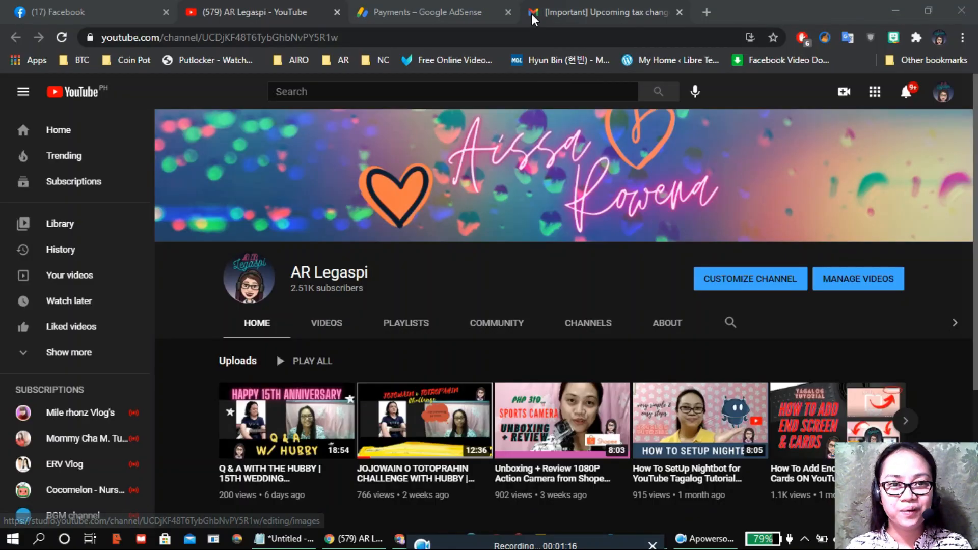
{"action": "left_click", "coordinate": [592, 21]}
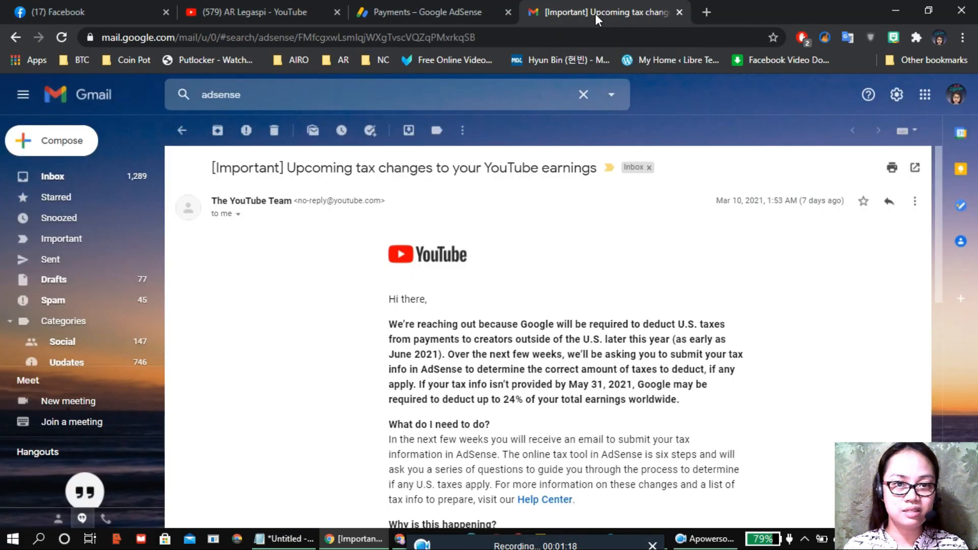
{"action": "scroll", "coordinate": [546, 279], "scroll_direction": "down", "scroll_amount": 2}
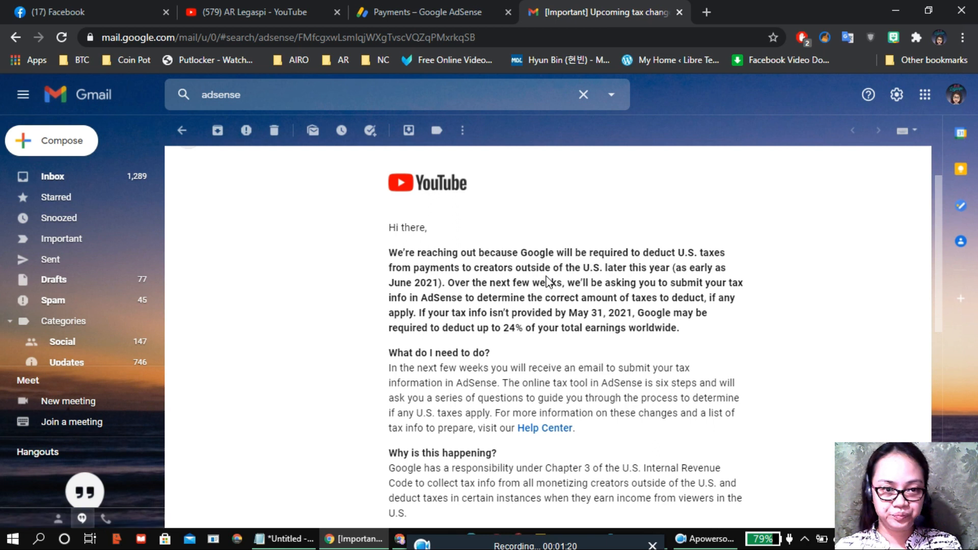
{"action": "scroll", "coordinate": [548, 282], "scroll_direction": "down", "scroll_amount": 1}
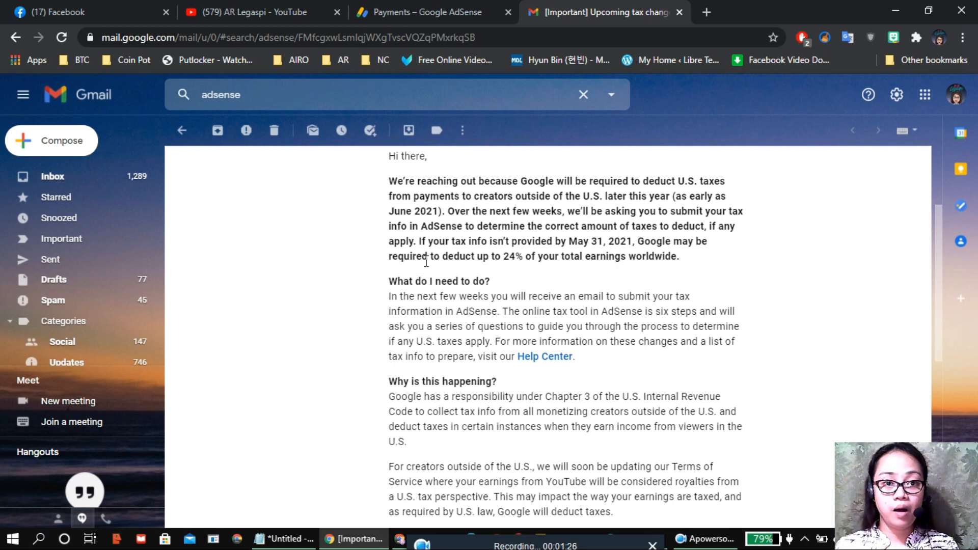
{"action": "left_click_drag", "start_coordinate": [514, 196], "coordinate": [606, 199]}
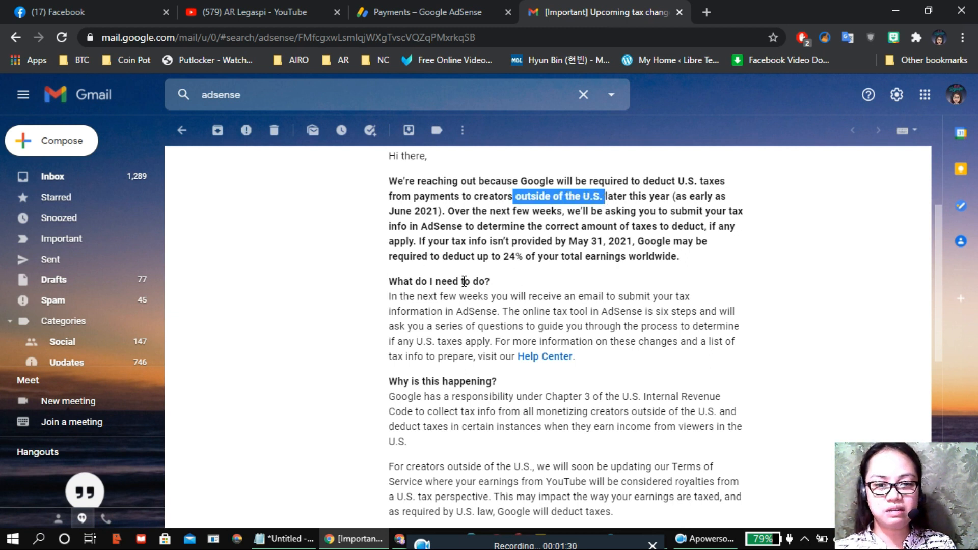
{"action": "left_click", "coordinate": [560, 242]}
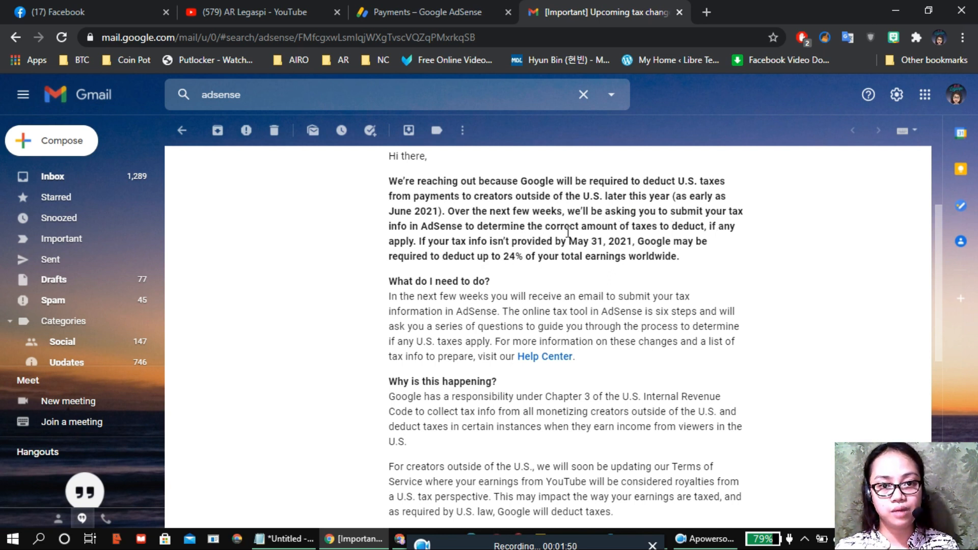
{"action": "left_click_drag", "start_coordinate": [546, 228], "coordinate": [692, 227]}
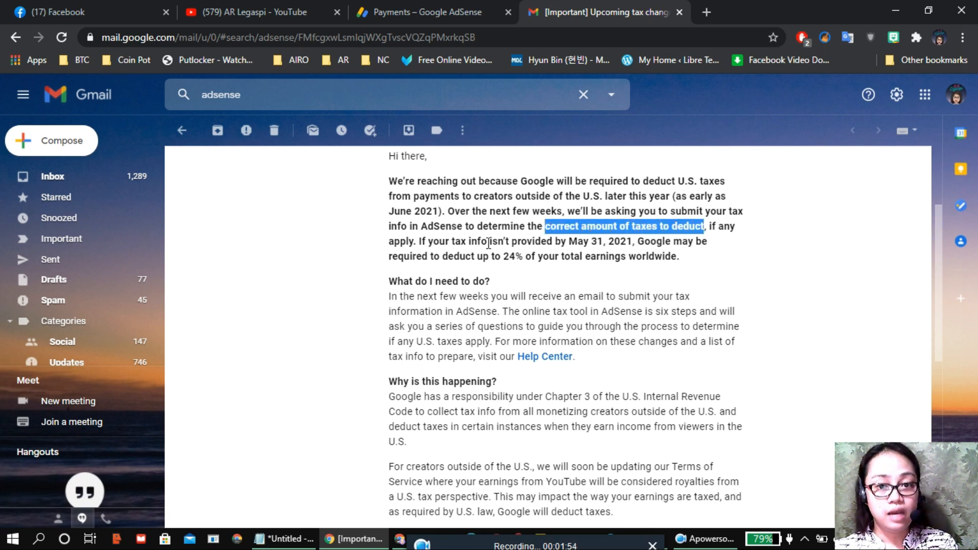
{"action": "left_click", "coordinate": [504, 249]}
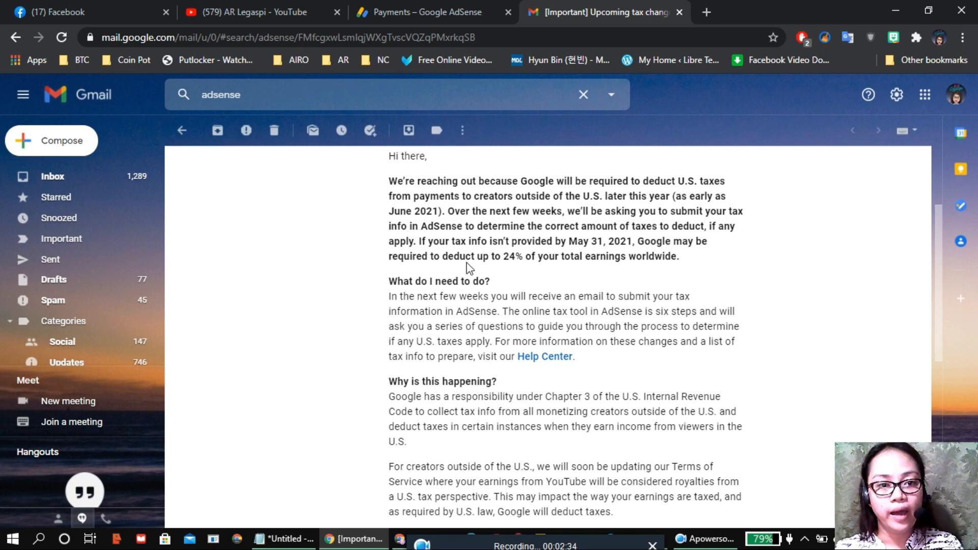
{"action": "left_click_drag", "start_coordinate": [570, 238], "coordinate": [635, 243]}
{"action": "left_click", "coordinate": [661, 271]}
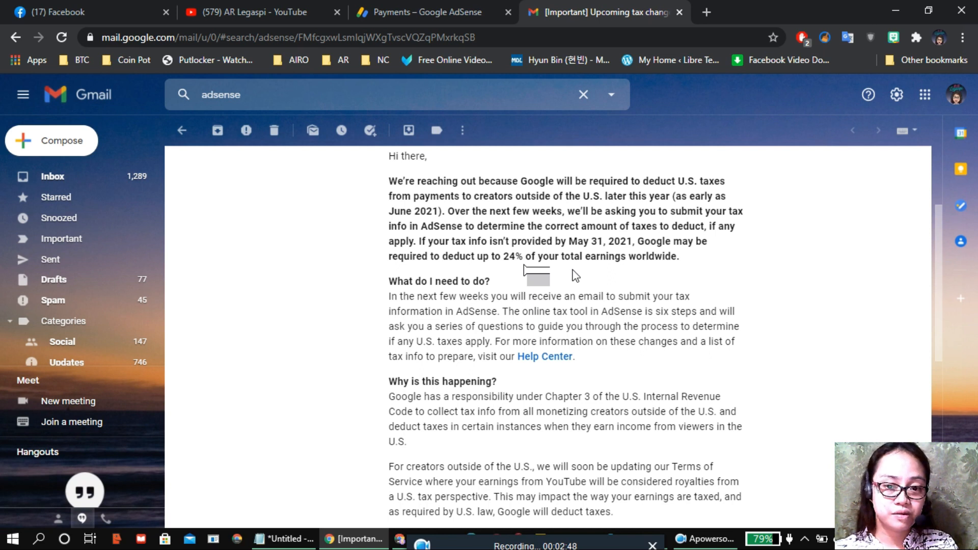
{"action": "left_click_drag", "start_coordinate": [504, 259], "coordinate": [524, 265]}
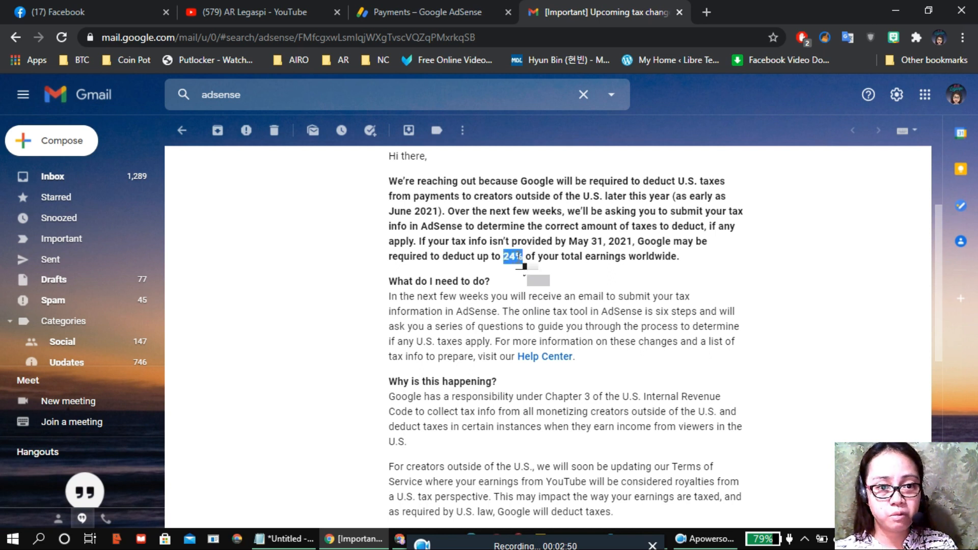
{"action": "left_click", "coordinate": [567, 298]}
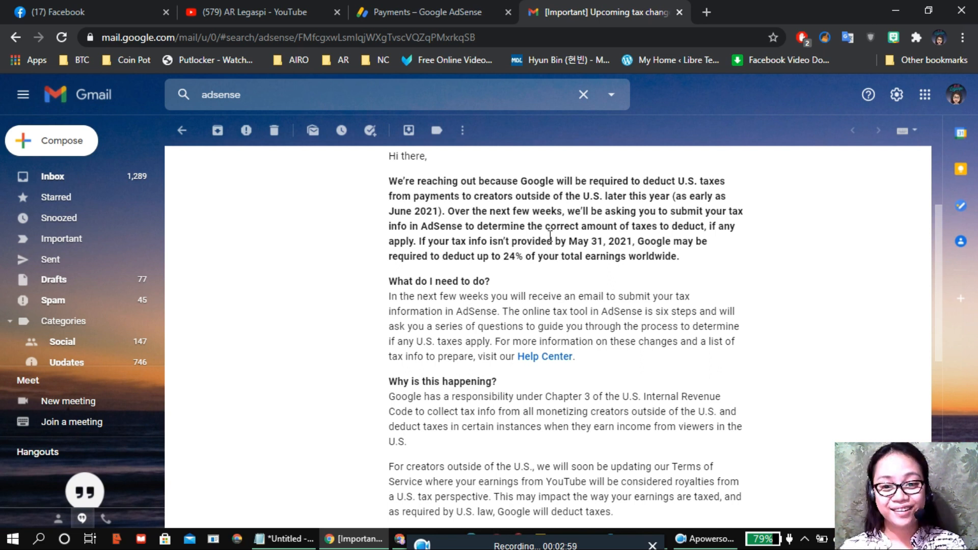
{"action": "scroll", "coordinate": [476, 280], "scroll_direction": "down", "scroll_amount": 3}
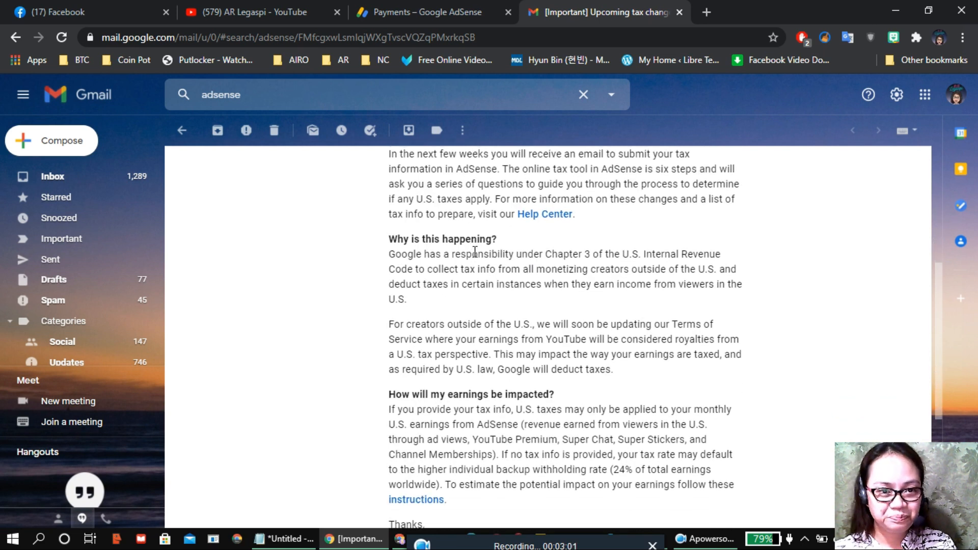
{"action": "scroll", "coordinate": [475, 252], "scroll_direction": "up", "scroll_amount": 2}
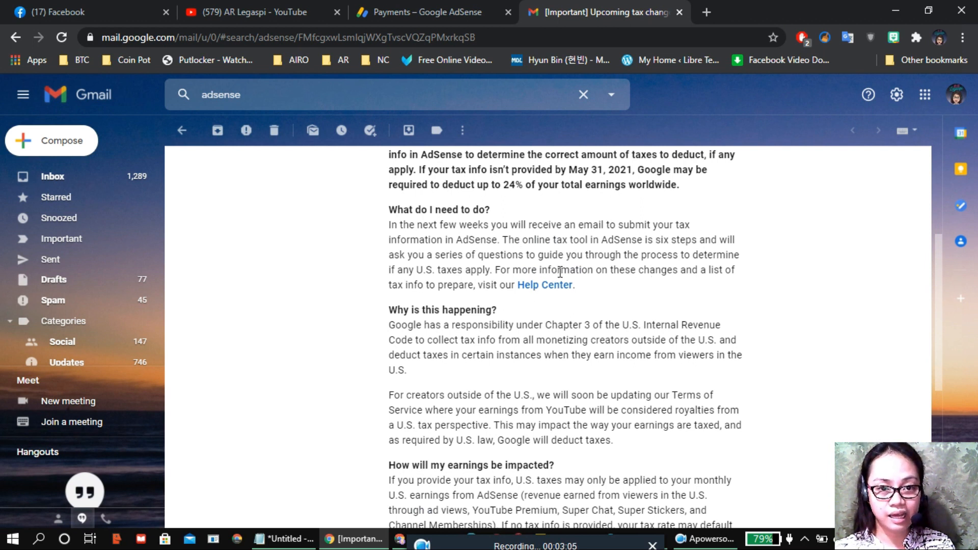
{"action": "scroll", "coordinate": [673, 322], "scroll_direction": "down", "scroll_amount": 4}
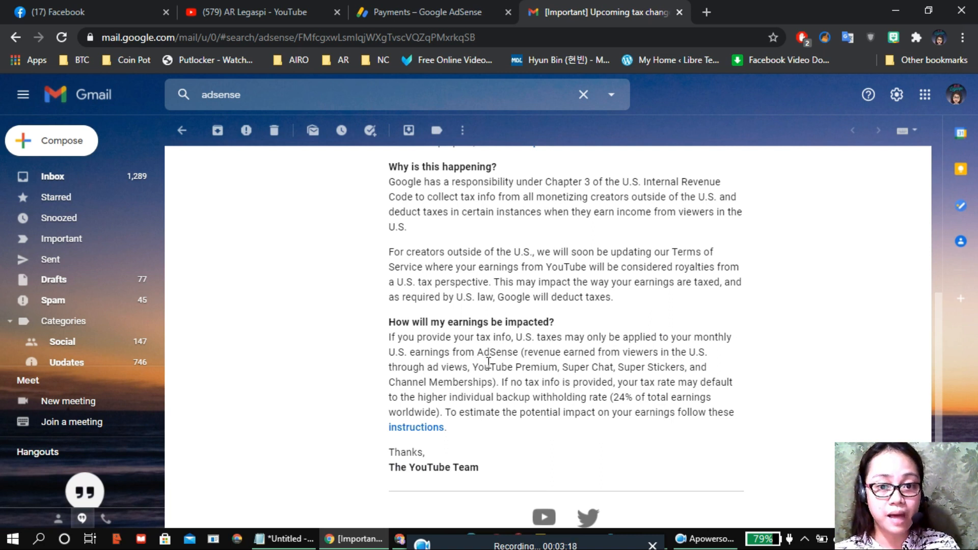
{"action": "left_click_drag", "start_coordinate": [682, 337], "coordinate": [724, 338]}
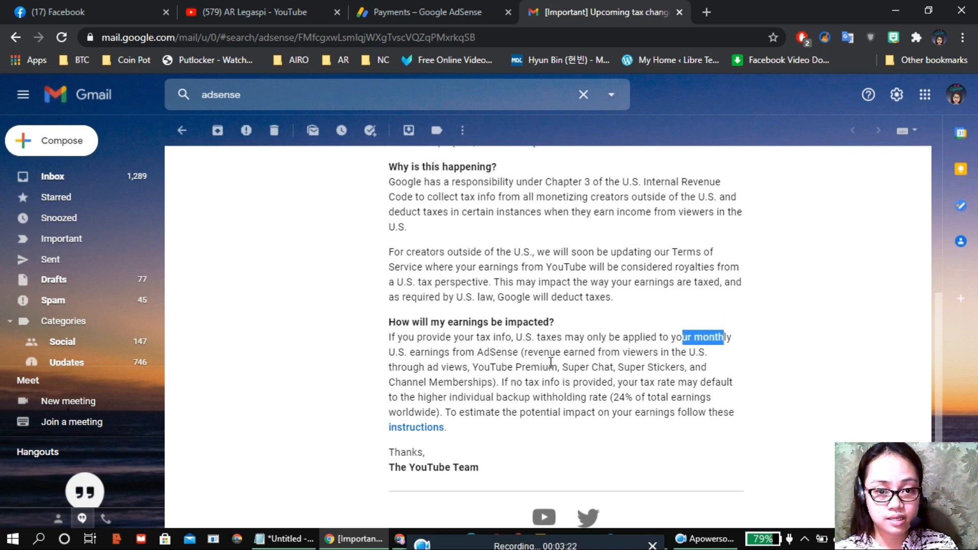
{"action": "left_click_drag", "start_coordinate": [524, 353], "coordinate": [493, 382]}
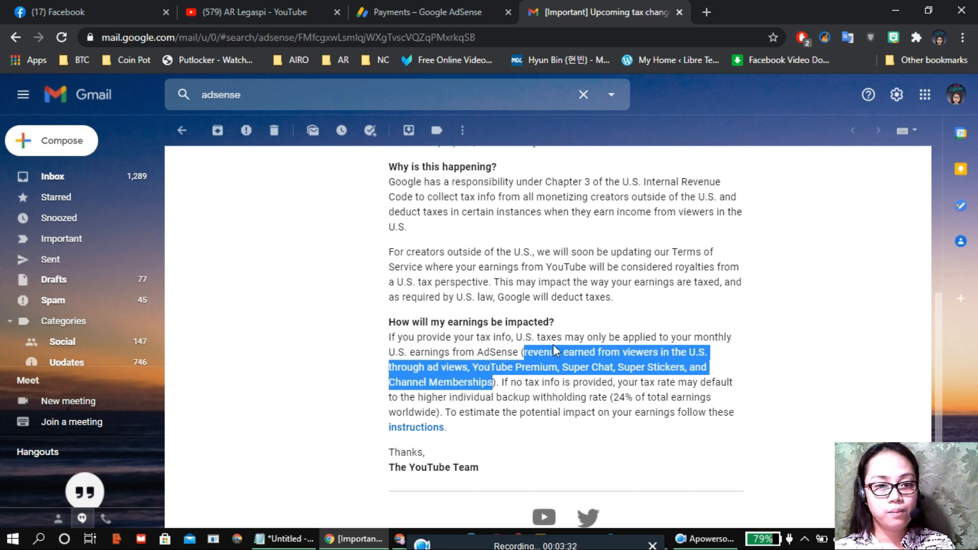
{"action": "left_click", "coordinate": [563, 393]}
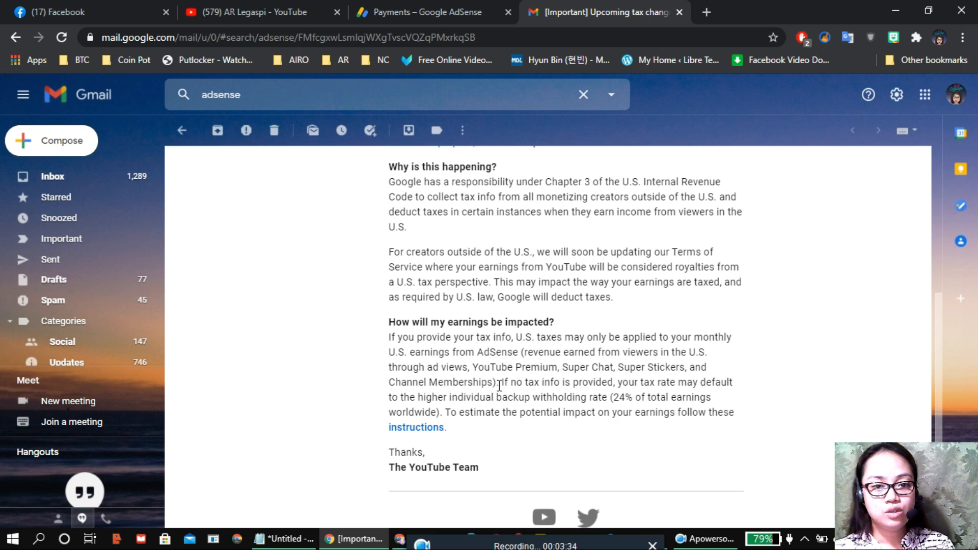
{"action": "left_click_drag", "start_coordinate": [503, 382], "coordinate": [581, 382]}
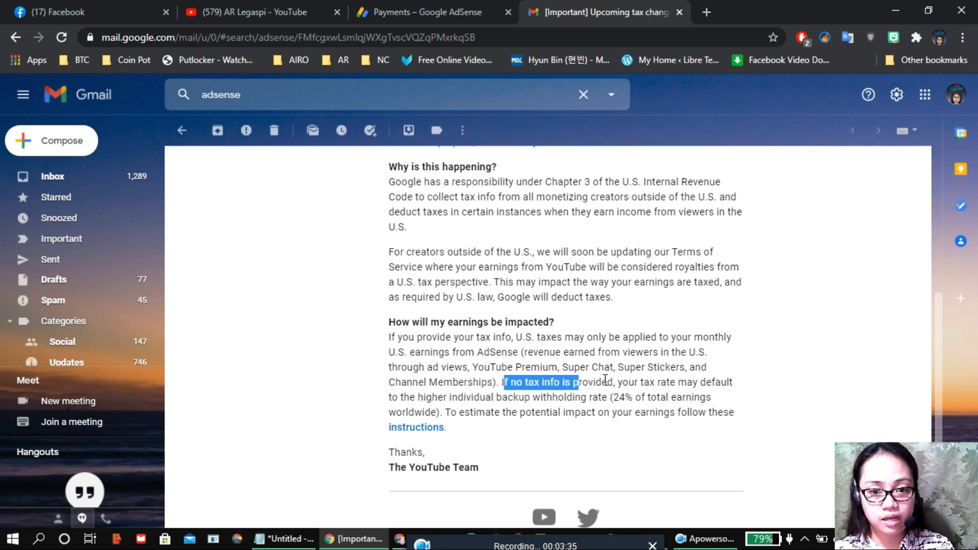
{"action": "left_click_drag", "start_coordinate": [449, 398], "coordinate": [586, 399]}
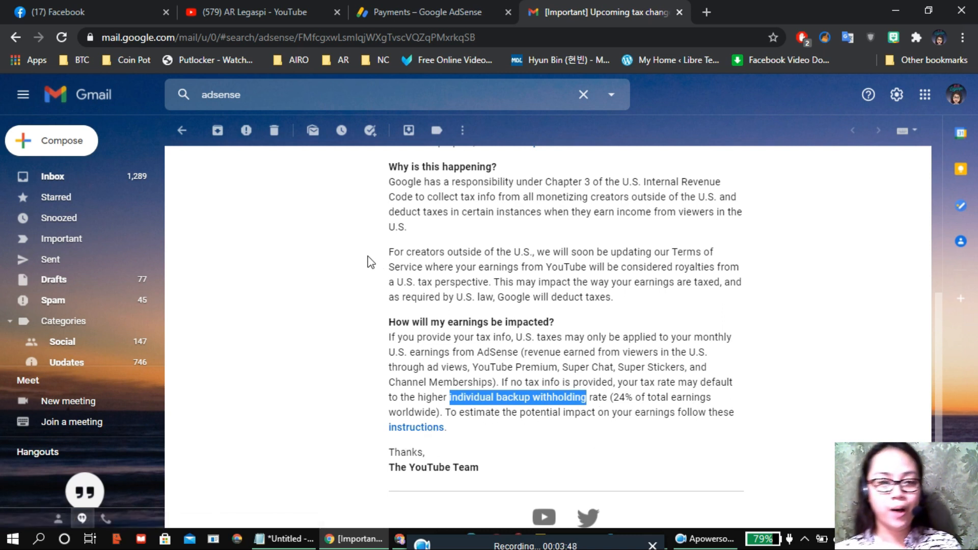
Step: Open Payments > Manage tax info in AdSense and start submitting a new tax form
{"action": "left_click", "coordinate": [434, 1]}
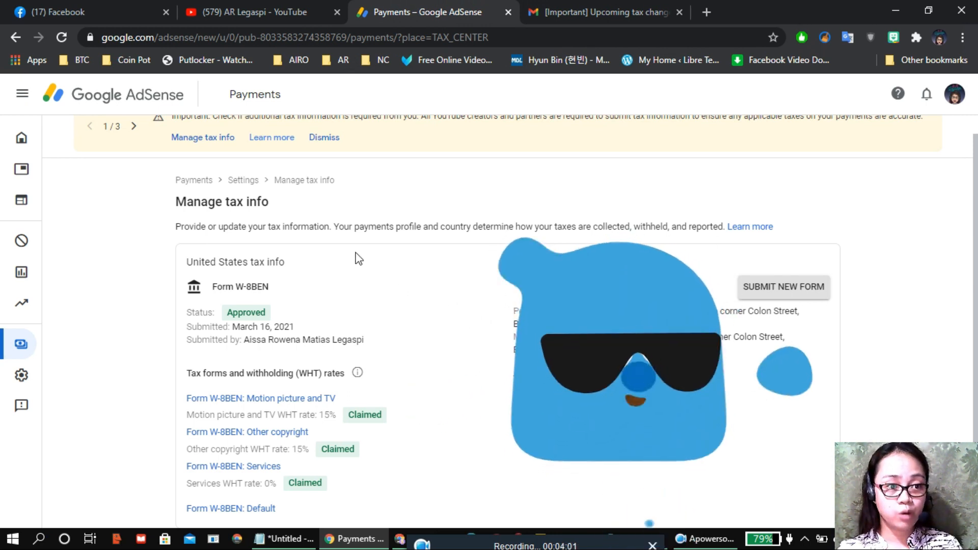
{"action": "mouse_move", "coordinate": [38, 153]}
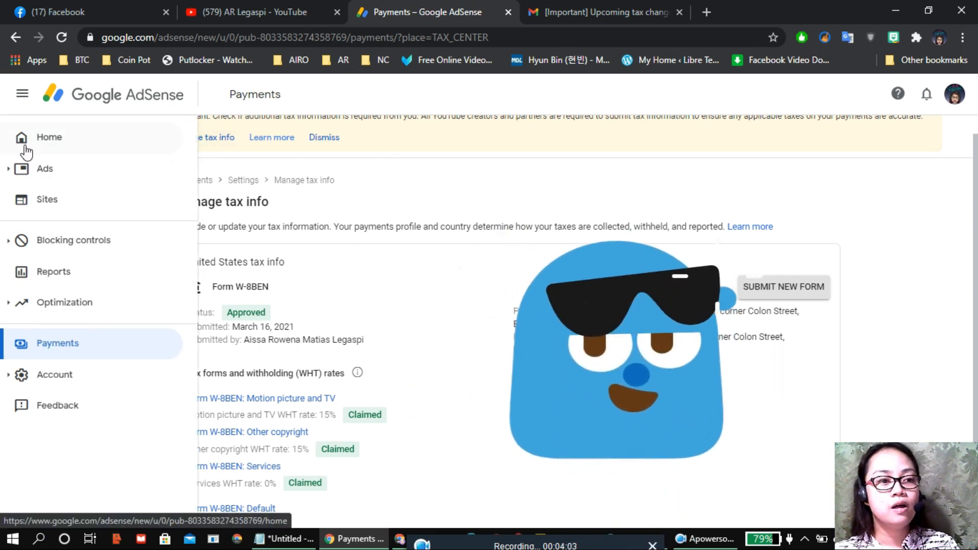
{"action": "left_click", "coordinate": [76, 339]}
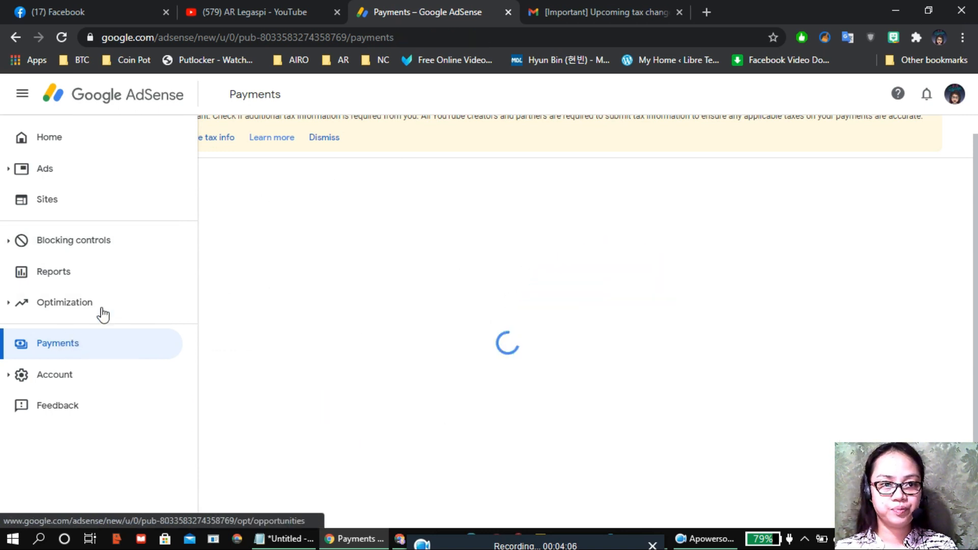
{"action": "left_click", "coordinate": [205, 145]}
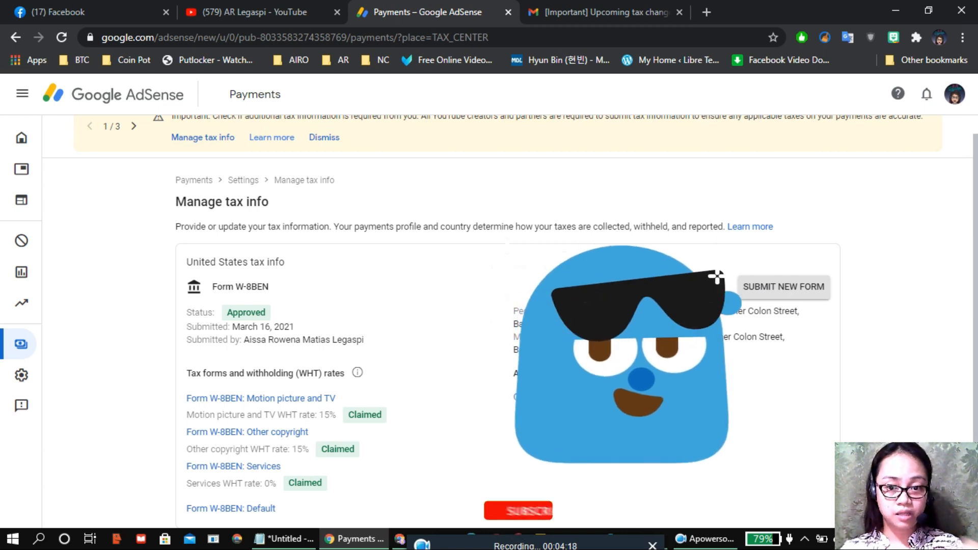
{"action": "left_click", "coordinate": [792, 297]}
Step: Confirm starting a new form and verify identity with the account password
{"action": "left_click", "coordinate": [634, 383]}
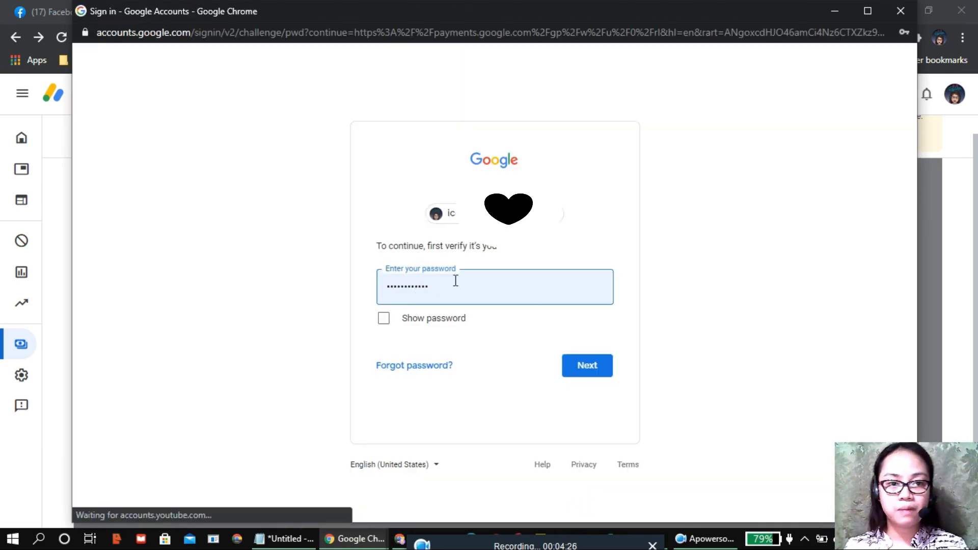
{"action": "left_click", "coordinate": [591, 371]}
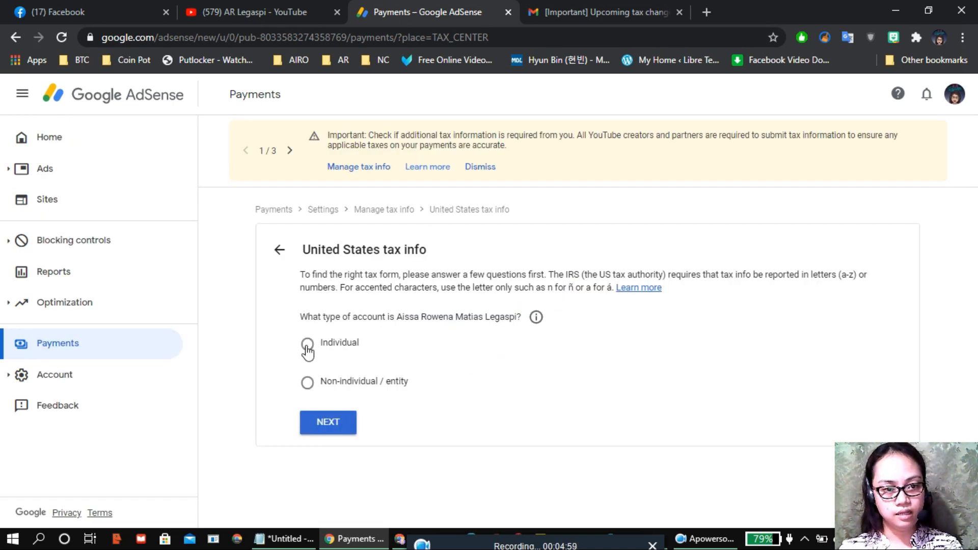
Step: Answer Individual and not a US citizen or resident, then start the W-8BEN form
{"action": "left_click", "coordinate": [307, 346]}
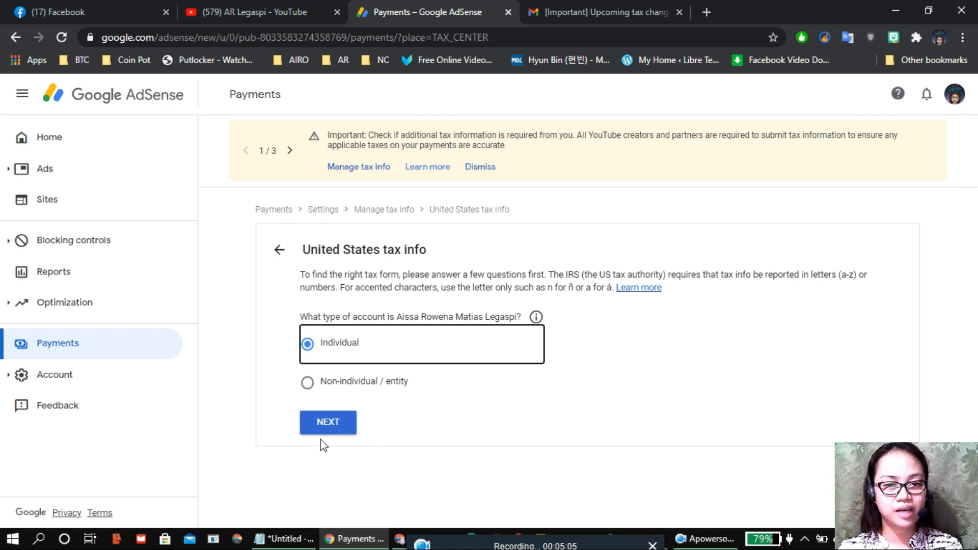
{"action": "left_click", "coordinate": [349, 424]}
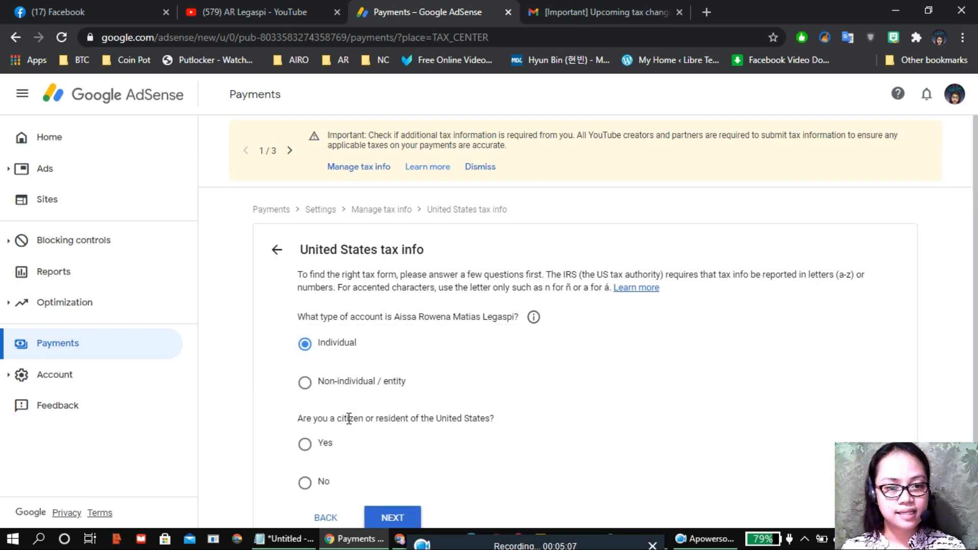
{"action": "scroll", "coordinate": [622, 257], "scroll_direction": "down", "scroll_amount": 1}
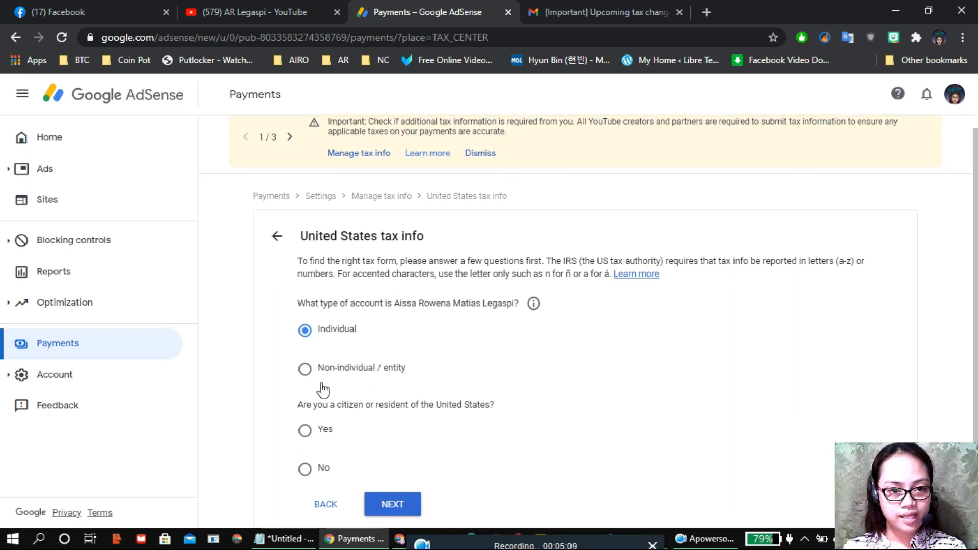
{"action": "left_click", "coordinate": [304, 472]}
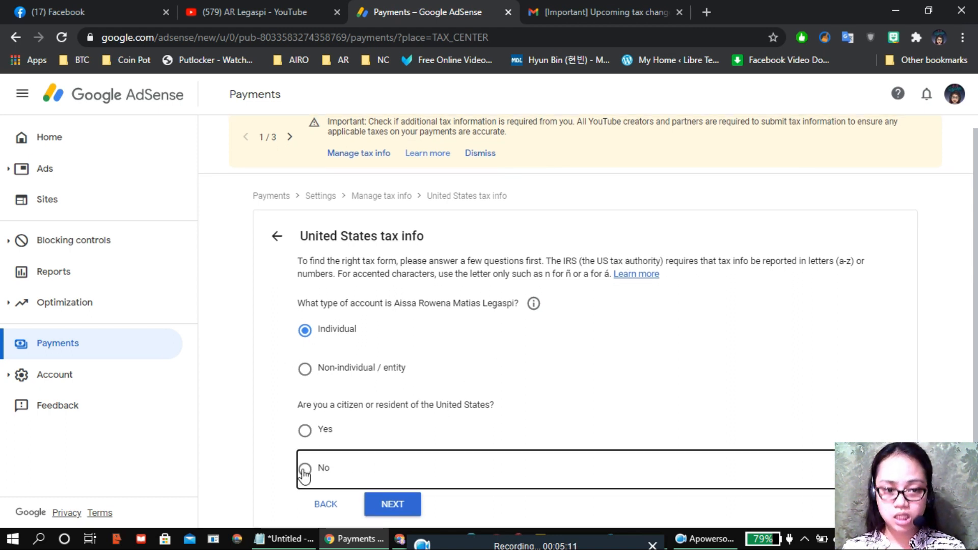
{"action": "left_click", "coordinate": [393, 505]}
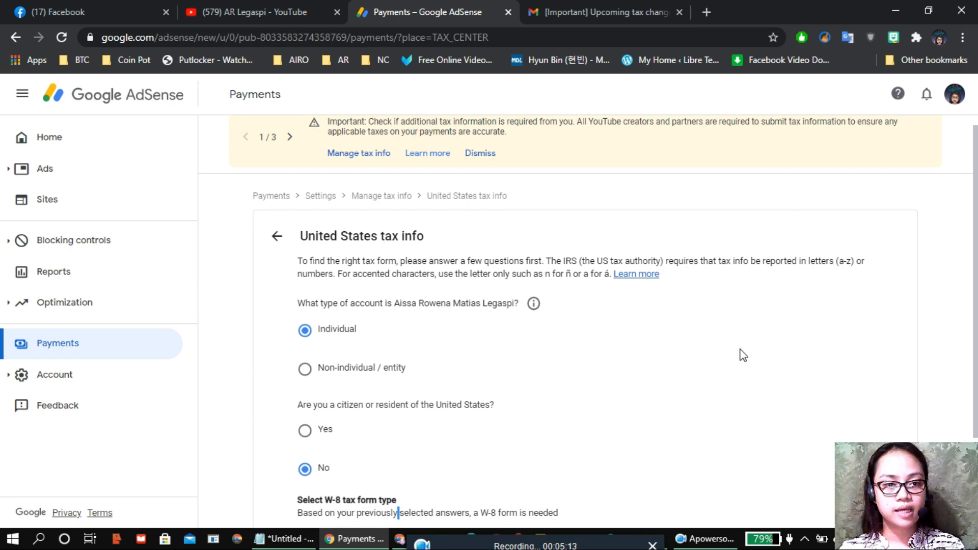
{"action": "scroll", "coordinate": [743, 355], "scroll_direction": "down", "scroll_amount": 2}
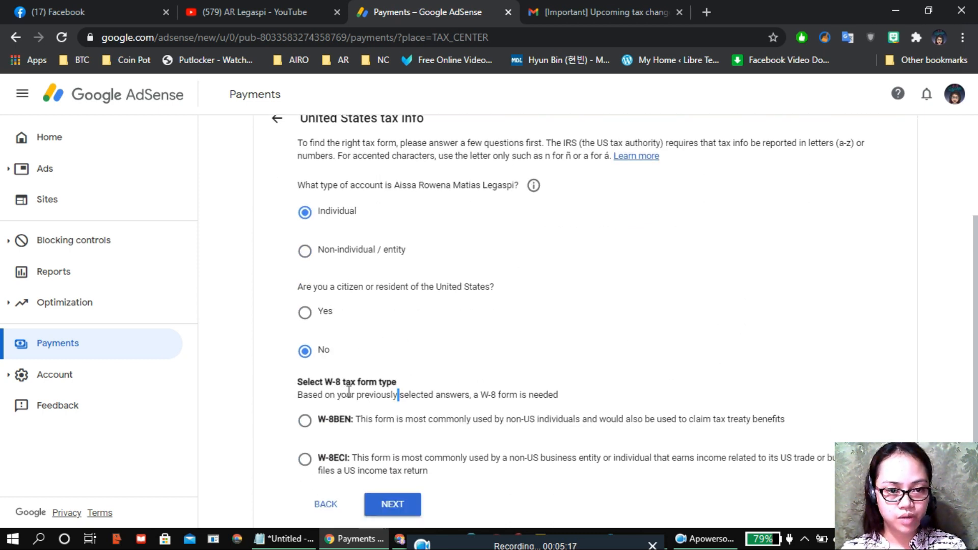
{"action": "left_click", "coordinate": [306, 431]}
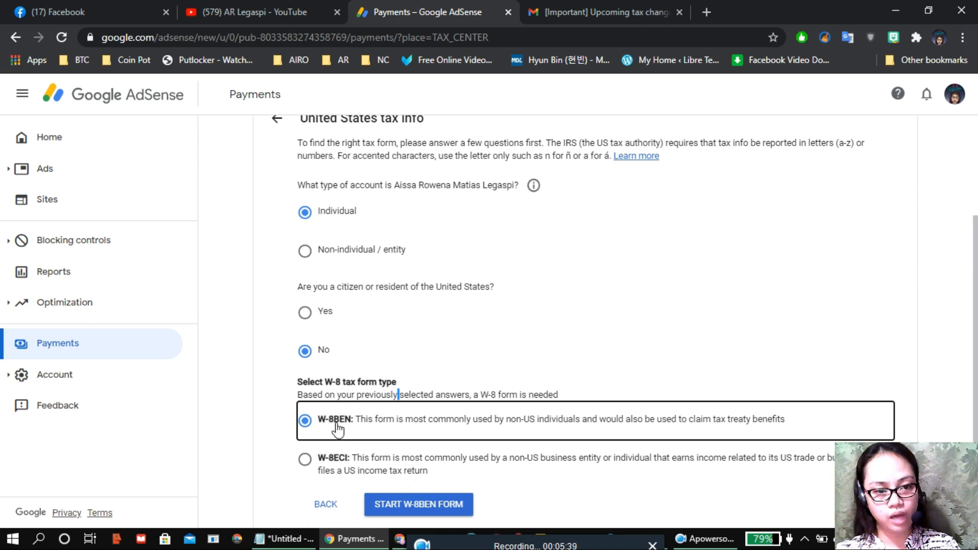
{"action": "left_click", "coordinate": [422, 516]}
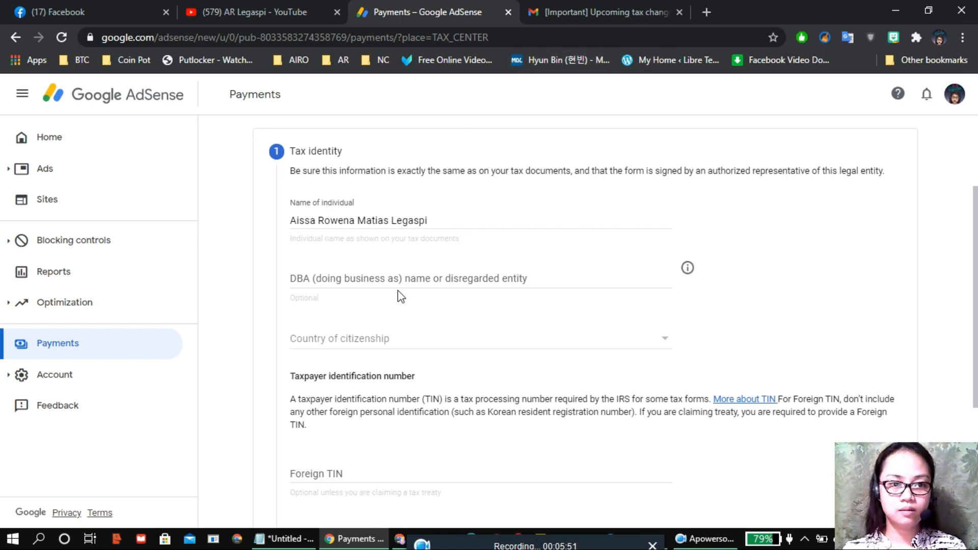
Step: Keep the individual name, set Philippines as citizenship and enter the foreign TIN
{"action": "left_click_drag", "start_coordinate": [428, 222], "coordinate": [316, 219]}
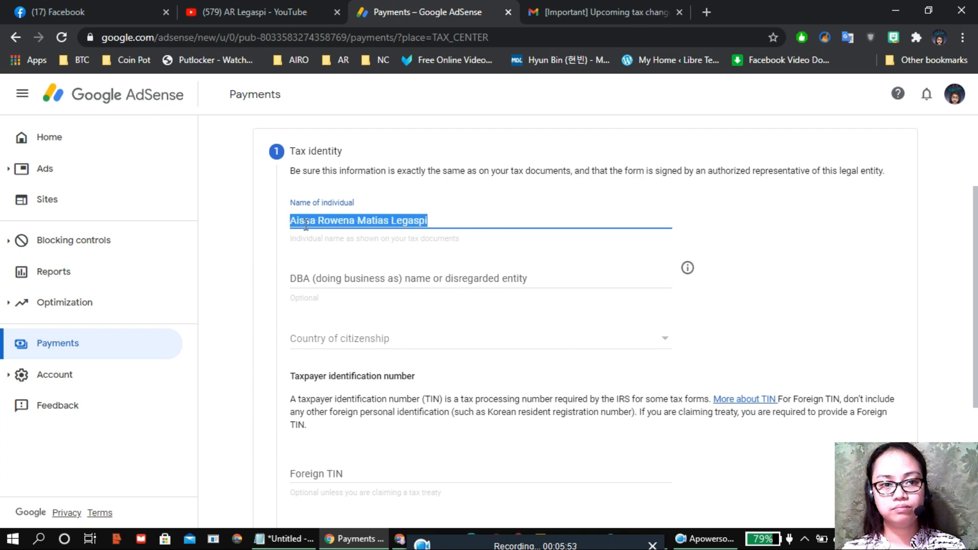
{"action": "left_click", "coordinate": [431, 224]}
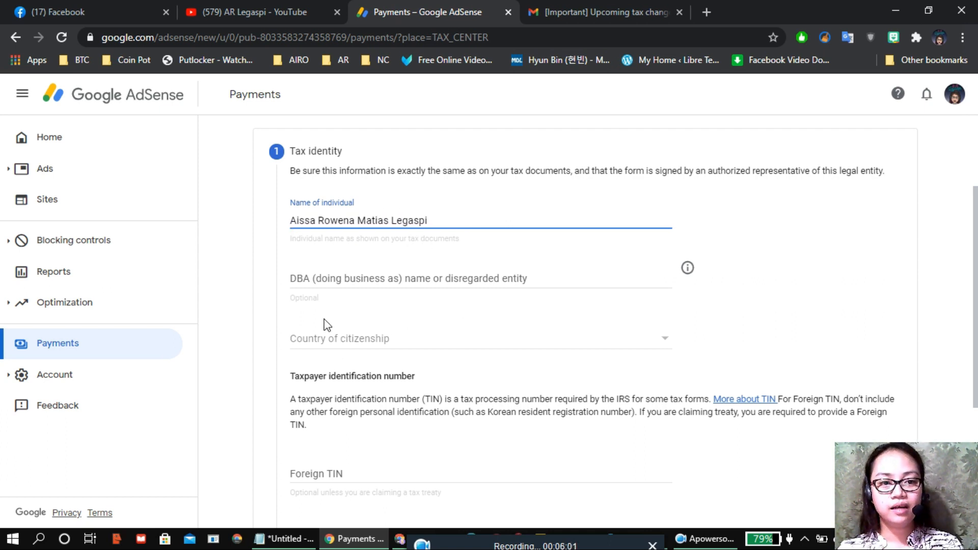
{"action": "left_click", "coordinate": [335, 346]}
{"action": "scroll", "coordinate": [472, 269], "scroll_direction": "down", "scroll_amount": 4}
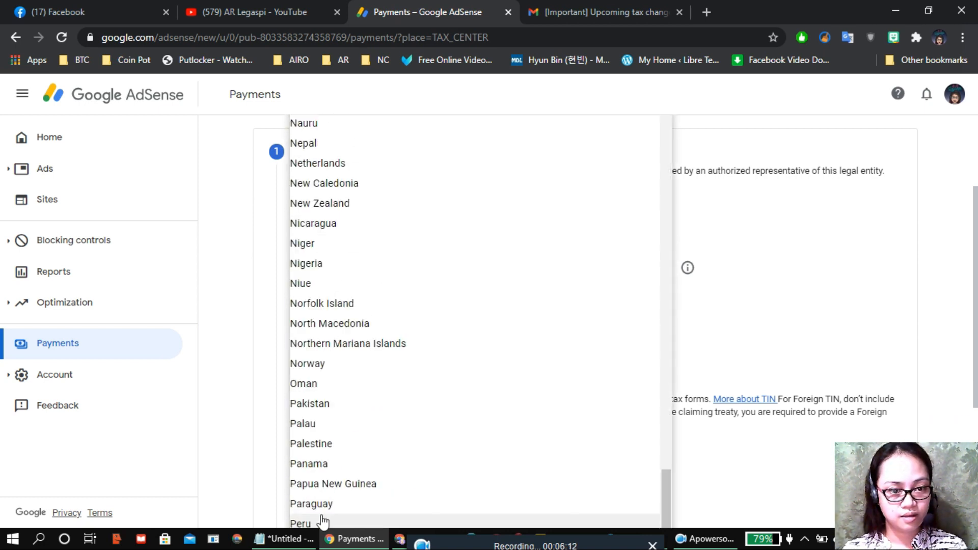
{"action": "scroll", "coordinate": [364, 463], "scroll_direction": "down", "scroll_amount": 3}
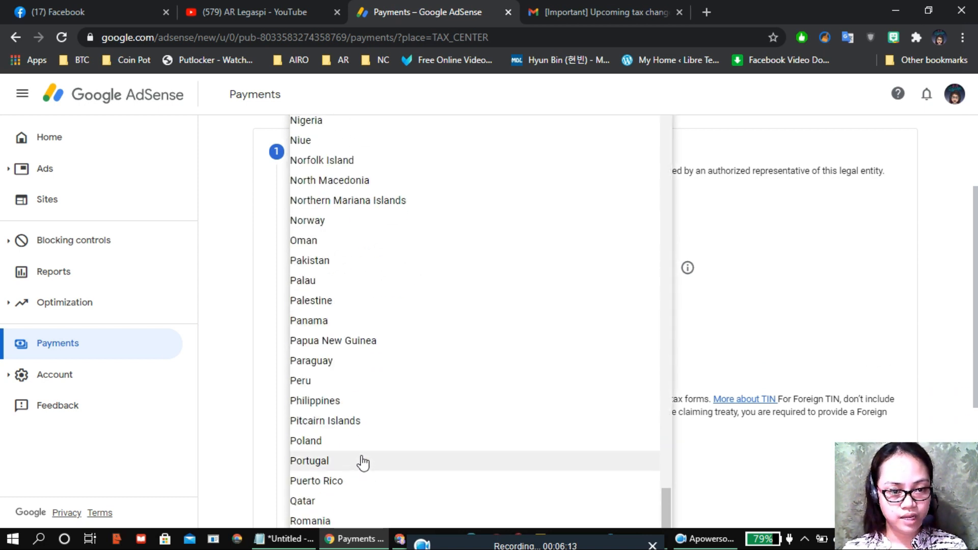
{"action": "left_click", "coordinate": [315, 401]}
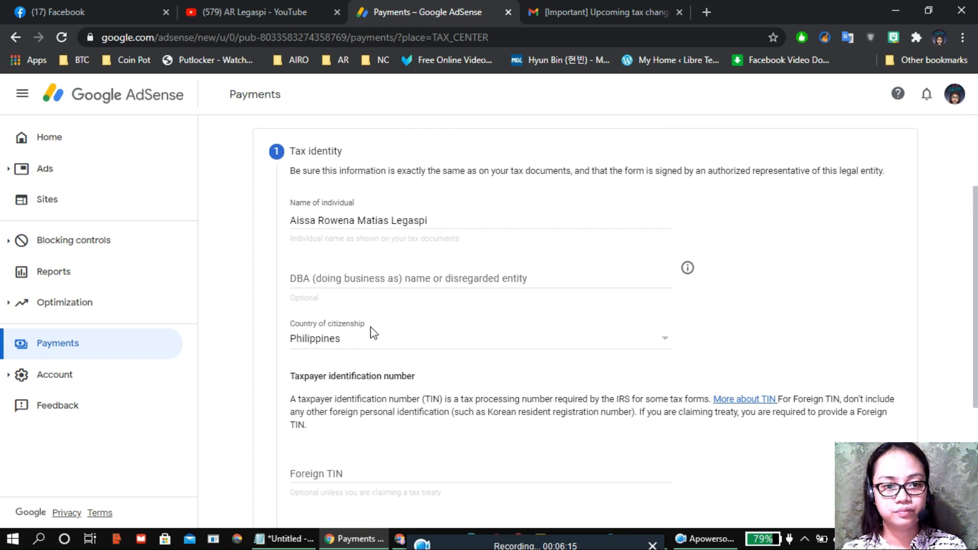
{"action": "scroll", "coordinate": [393, 327], "scroll_direction": "down", "scroll_amount": 3}
{"action": "left_click", "coordinate": [335, 334]}
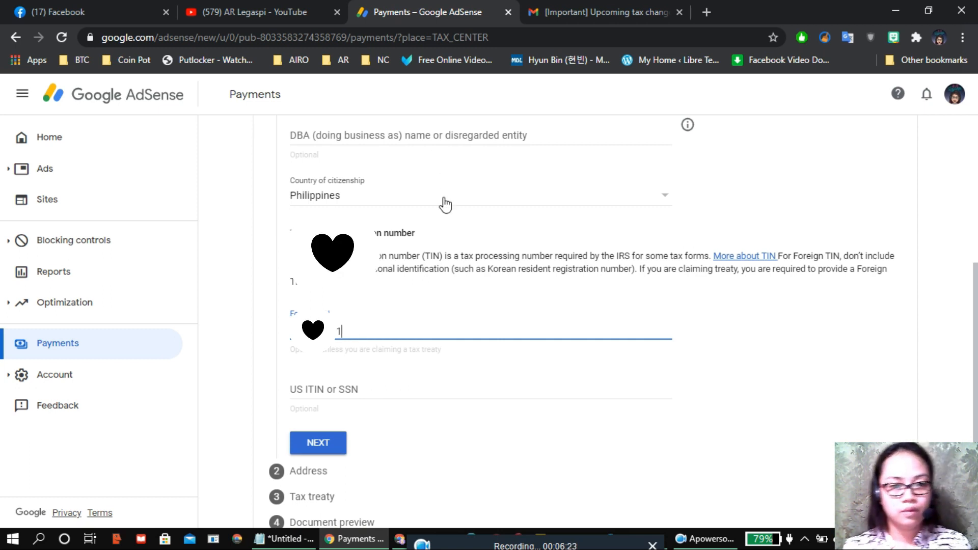
{"action": "scroll", "coordinate": [410, 286], "scroll_direction": "down", "scroll_amount": 2}
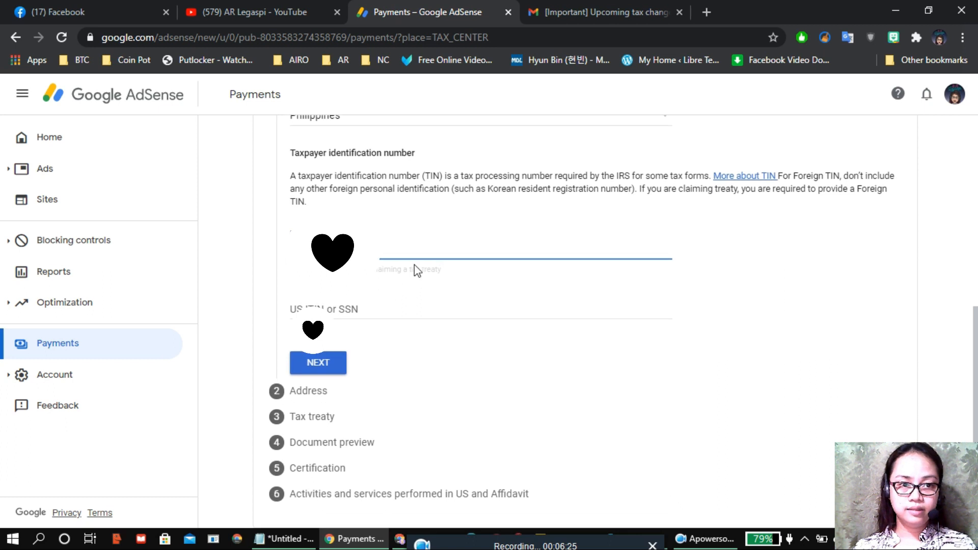
{"action": "left_click", "coordinate": [324, 375]}
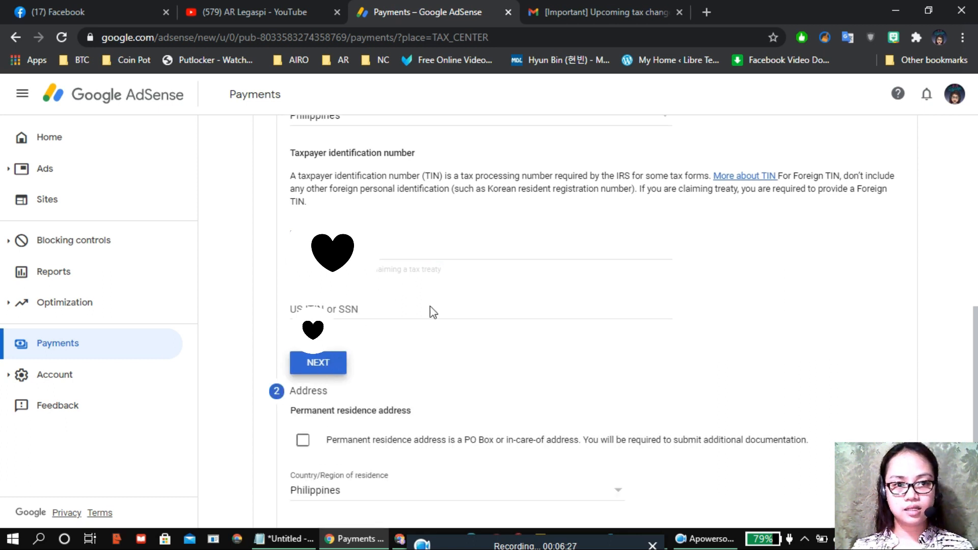
Step: Autofill the residence address and mark the mailing address as the same
{"action": "scroll", "coordinate": [545, 275], "scroll_direction": "down", "scroll_amount": 9}
{"action": "scroll", "coordinate": [549, 271], "scroll_direction": "up", "scroll_amount": 4}
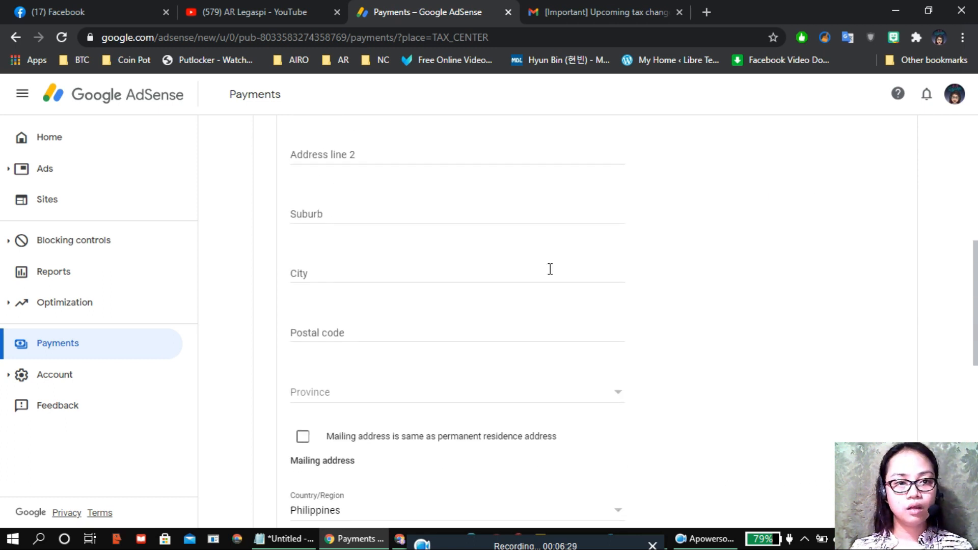
{"action": "scroll", "coordinate": [520, 269], "scroll_direction": "up", "scroll_amount": 2}
{"action": "scroll", "coordinate": [515, 270], "scroll_direction": "down", "scroll_amount": 5}
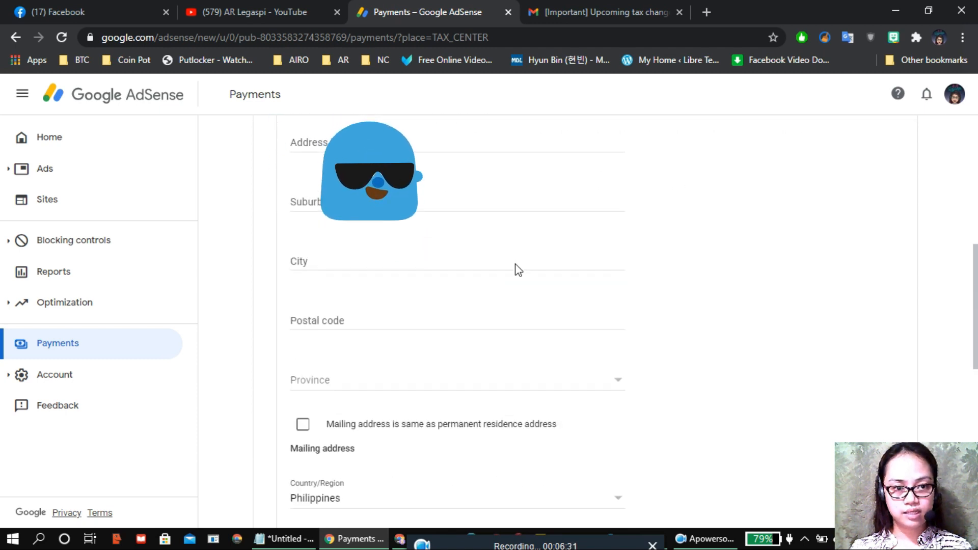
{"action": "scroll", "coordinate": [518, 251], "scroll_direction": "up", "scroll_amount": 3}
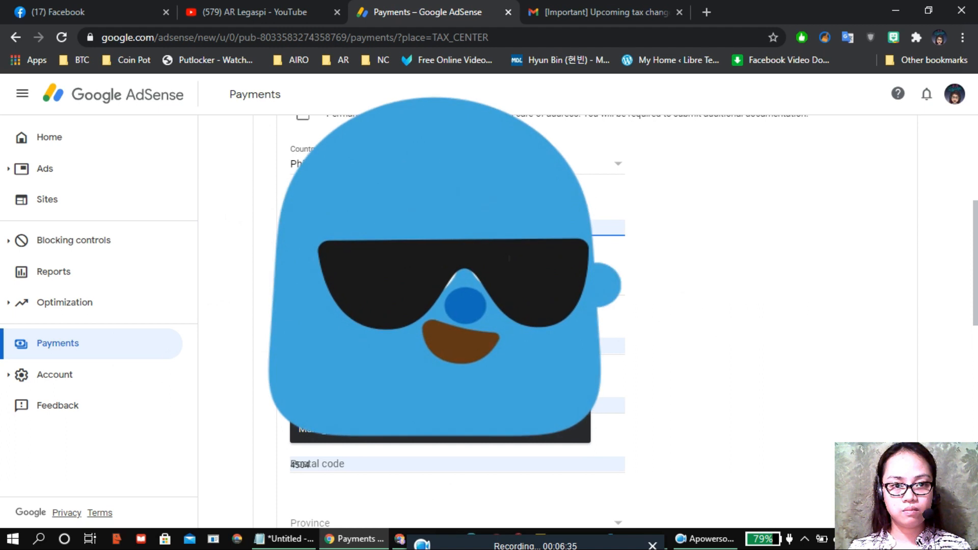
{"action": "left_click", "coordinate": [459, 260]}
{"action": "scroll", "coordinate": [624, 240], "scroll_direction": "down", "scroll_amount": 8}
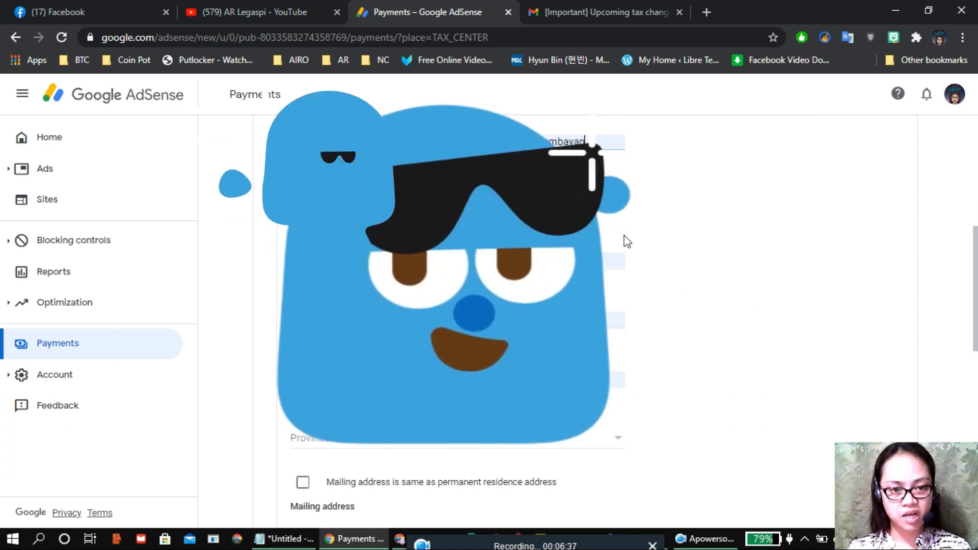
{"action": "left_click", "coordinate": [304, 283]}
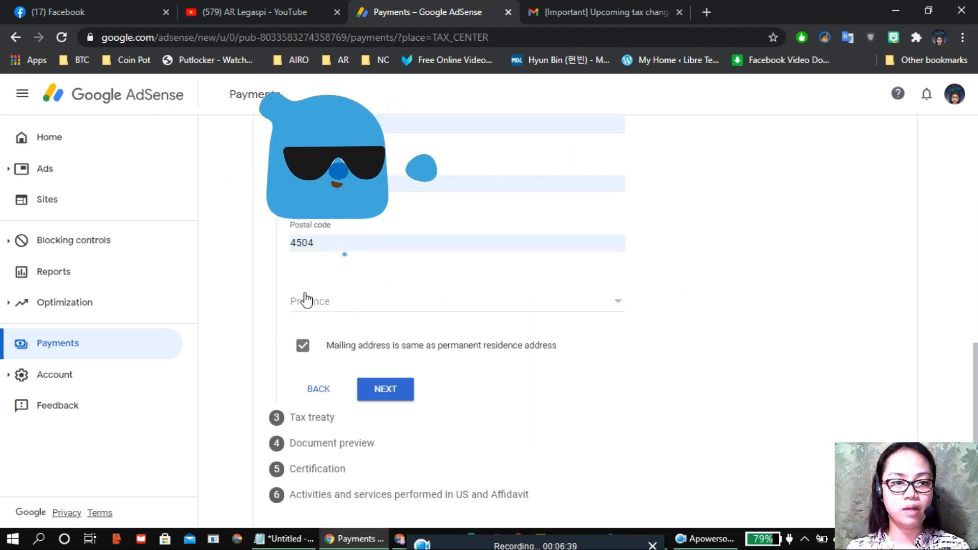
{"action": "left_click", "coordinate": [398, 382]}
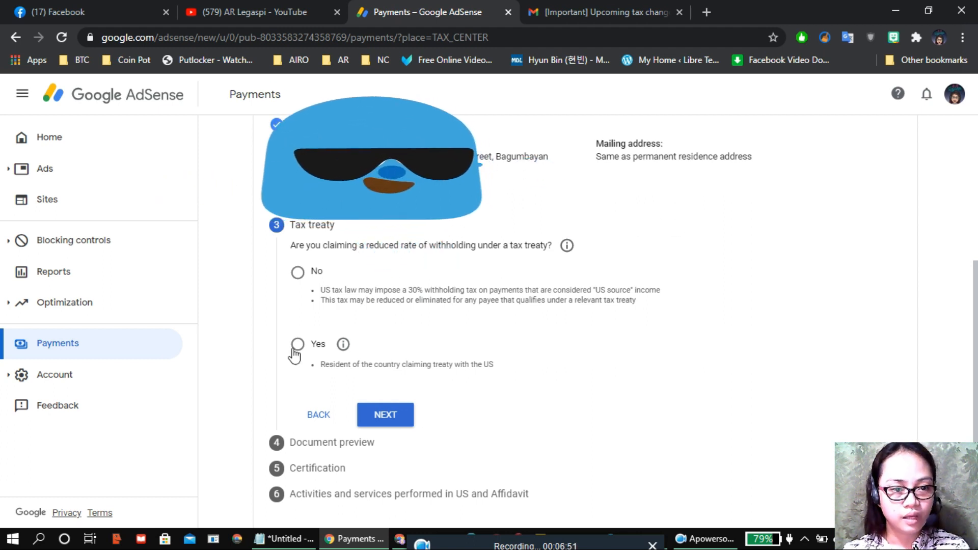
Step: Claim a reduced treaty rate as a treaty-country resident, choosing Philippines as the country
{"action": "left_click", "coordinate": [295, 351]}
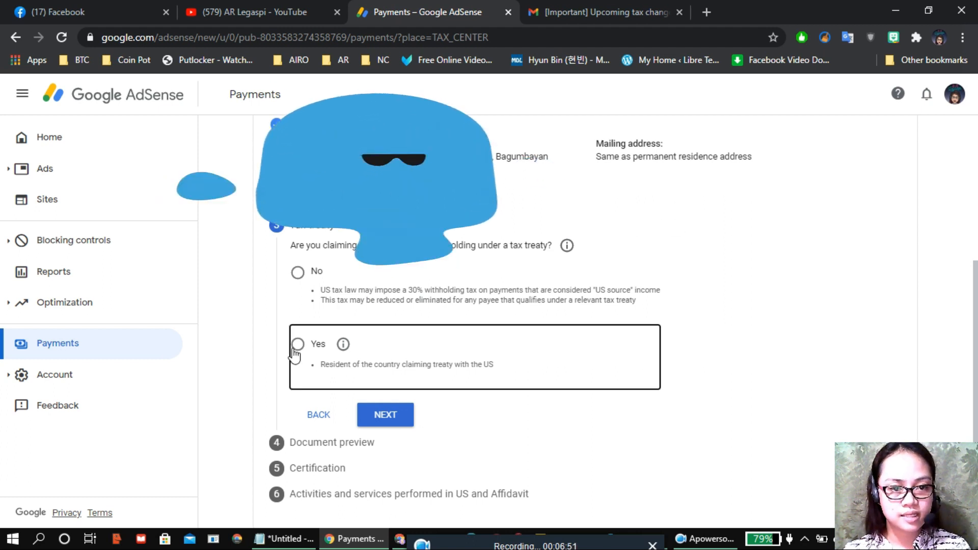
{"action": "left_click", "coordinate": [297, 351]}
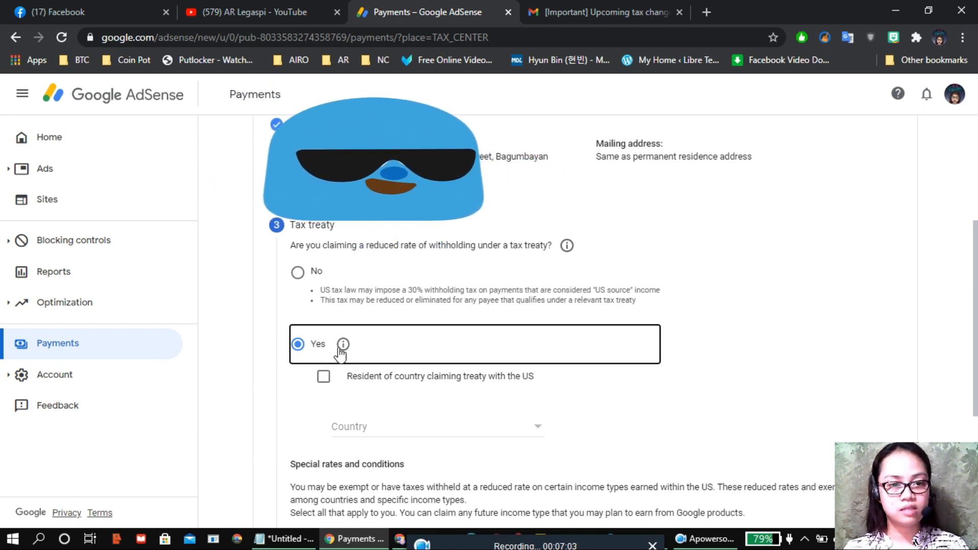
{"action": "left_click", "coordinate": [326, 377]}
{"action": "left_click", "coordinate": [324, 378]}
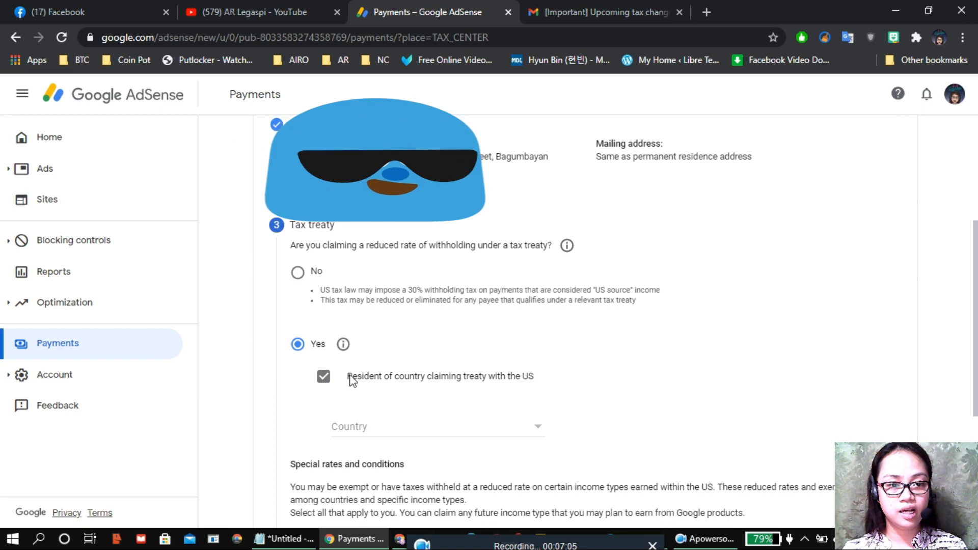
{"action": "left_click", "coordinate": [421, 429]}
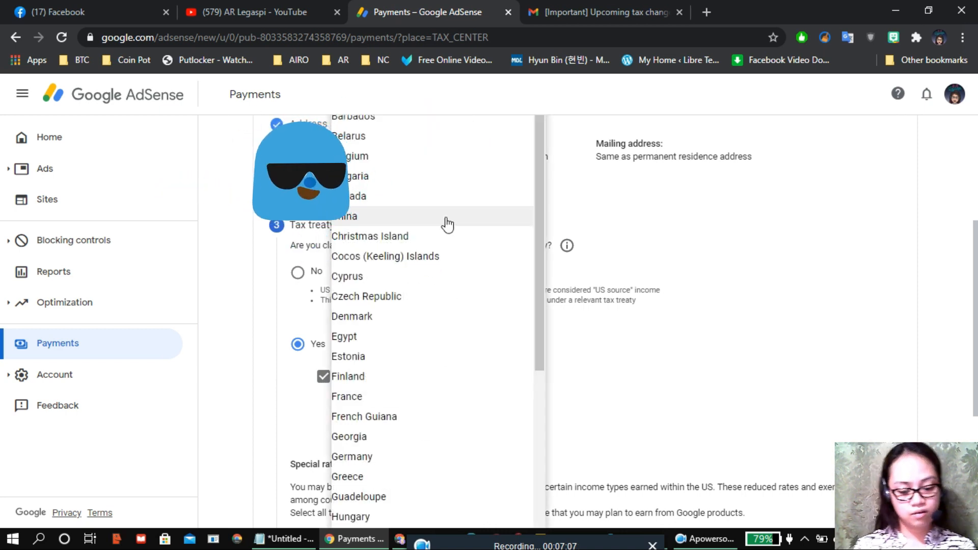
{"action": "type", "text": "ph"}
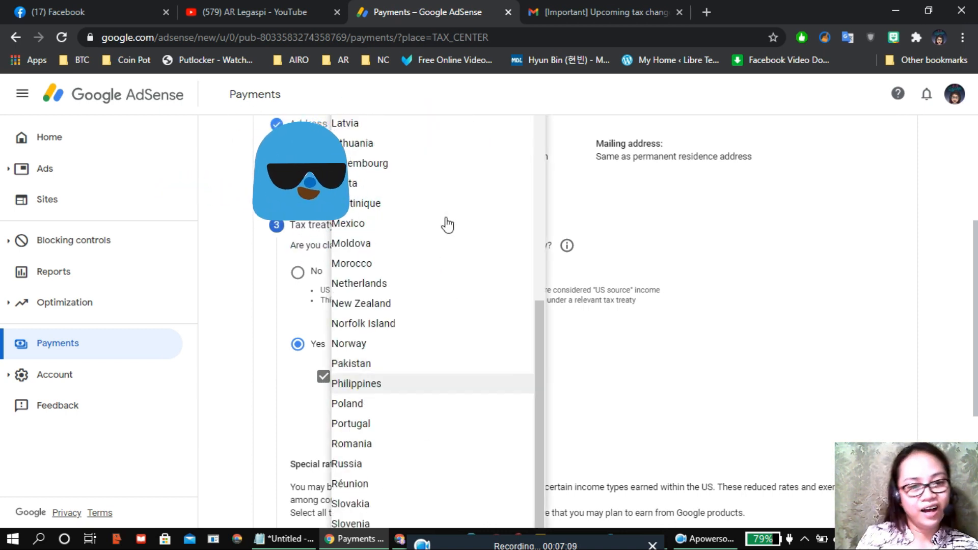
{"action": "left_click", "coordinate": [451, 375]}
{"action": "scroll", "coordinate": [551, 277], "scroll_direction": "down", "scroll_amount": 4}
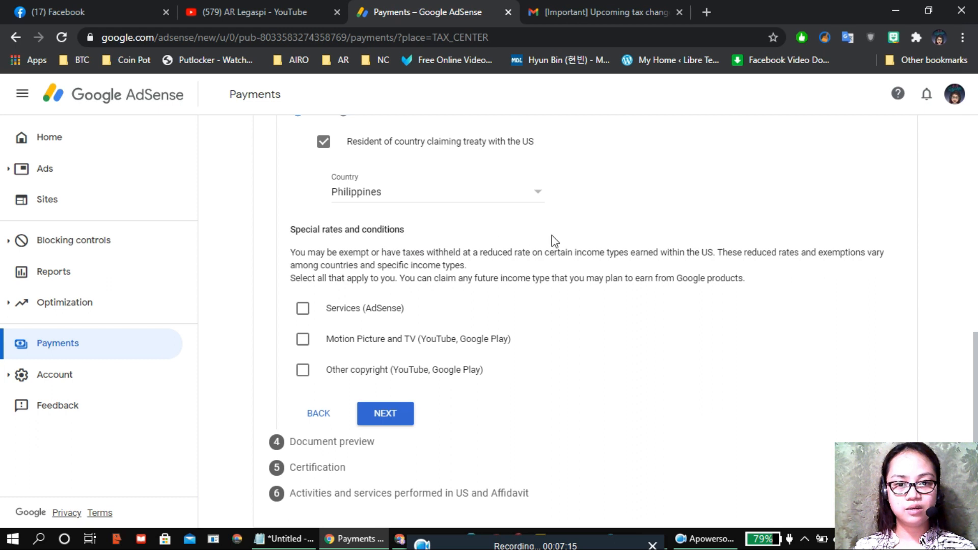
Step: Claim Article 8 paragraph 1 at 0% for Services and confirm its treaty reason
{"action": "left_click", "coordinate": [302, 309]}
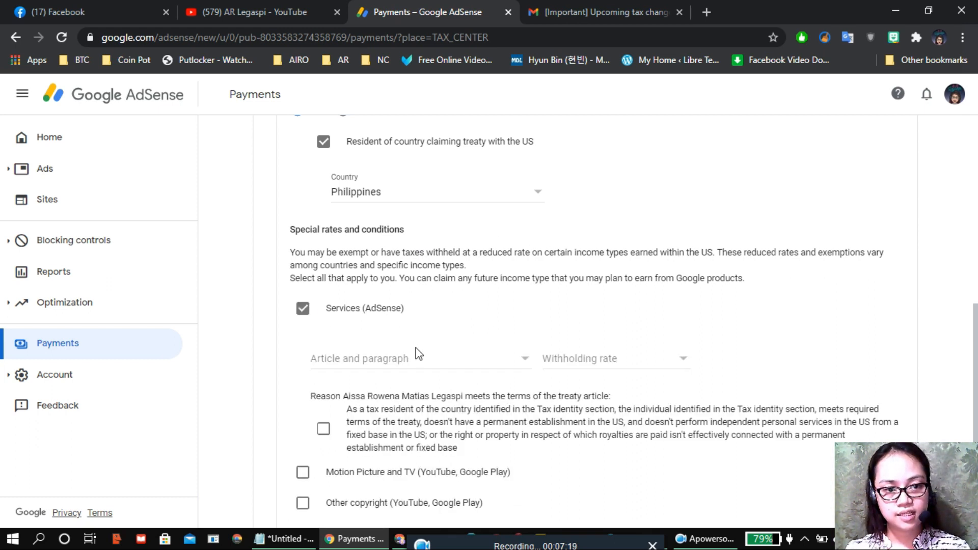
{"action": "left_click", "coordinate": [434, 364]}
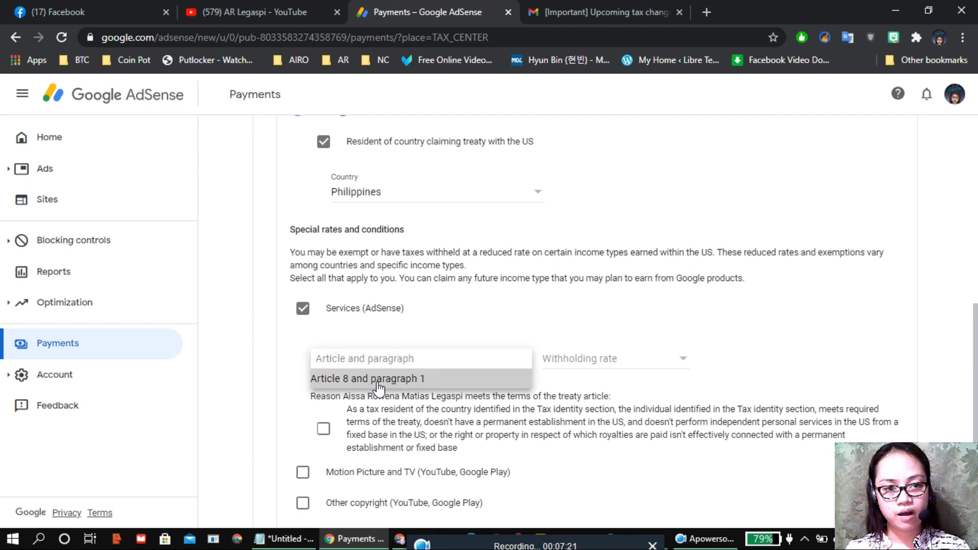
{"action": "left_click", "coordinate": [377, 379]}
{"action": "left_click", "coordinate": [588, 371]}
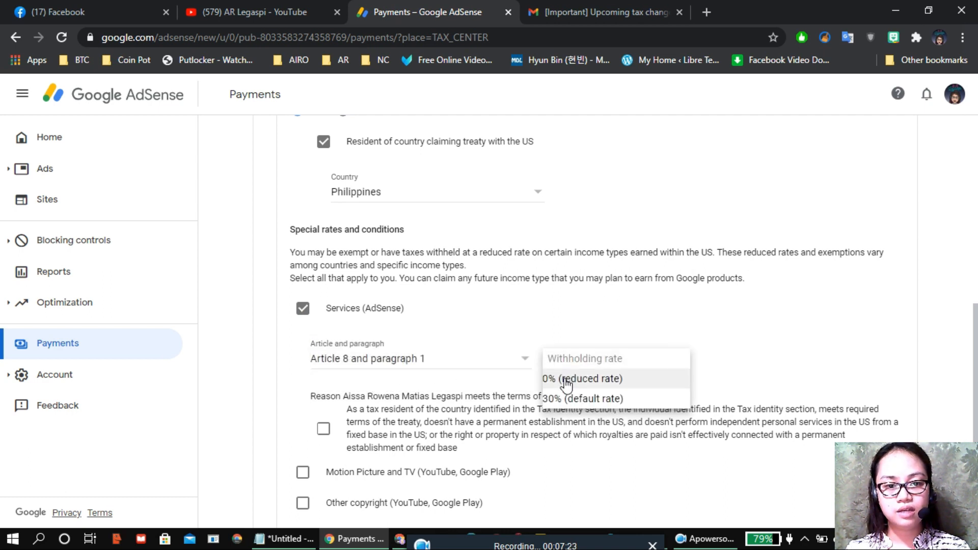
{"action": "left_click", "coordinate": [565, 380]}
{"action": "scroll", "coordinate": [522, 258], "scroll_direction": "down", "scroll_amount": 3}
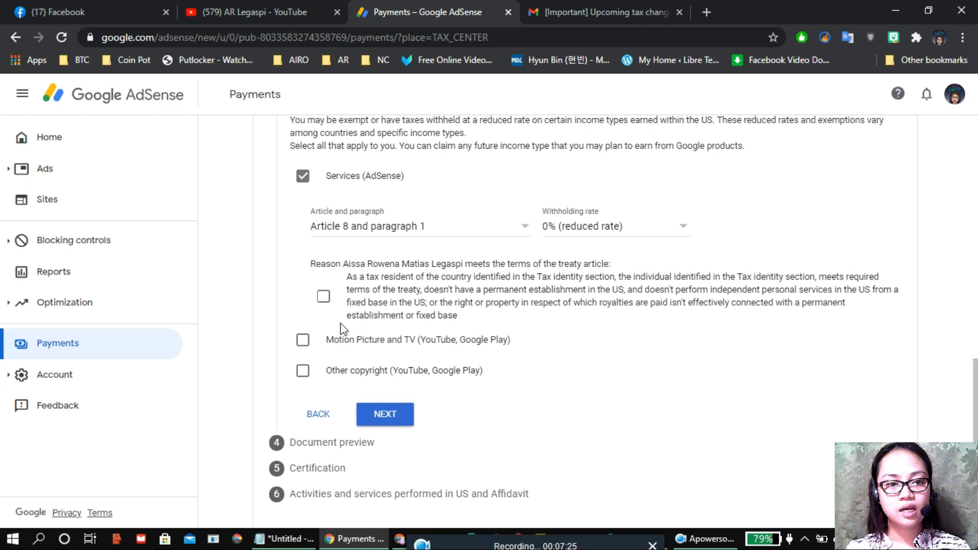
{"action": "left_click", "coordinate": [323, 298]}
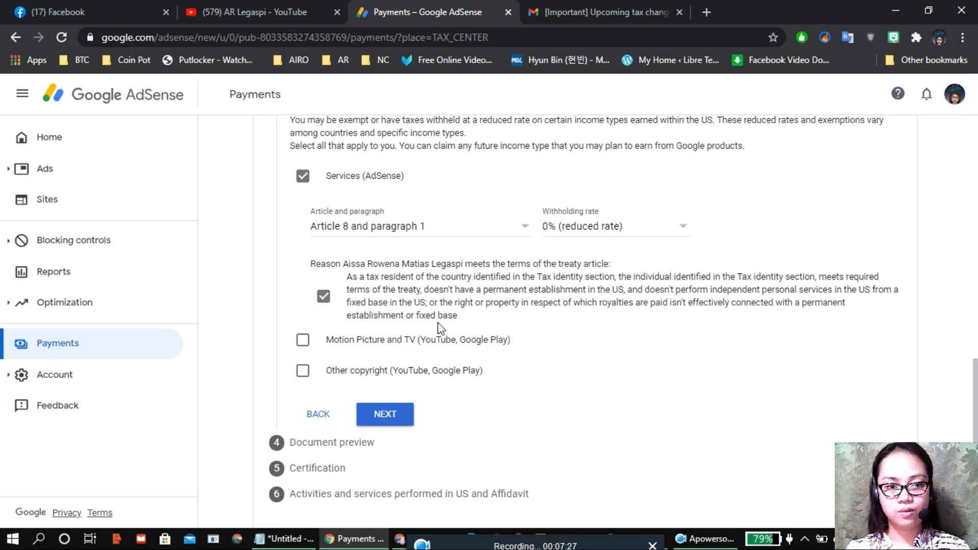
Step: Claim Article 13 paragraph 2A at 15% for Motion Picture and TV, confirming the reason
{"action": "left_click", "coordinate": [302, 342]}
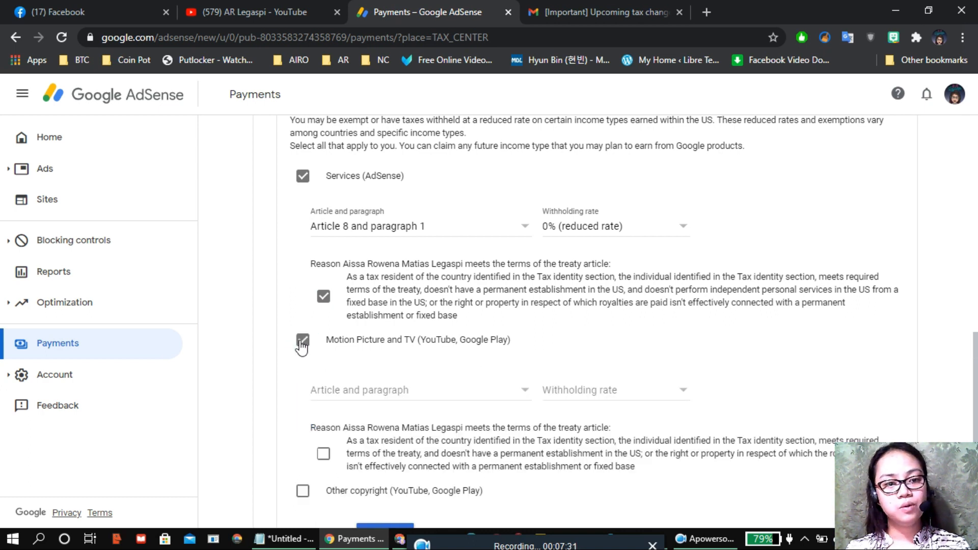
{"action": "scroll", "coordinate": [555, 288], "scroll_direction": "down", "scroll_amount": 3}
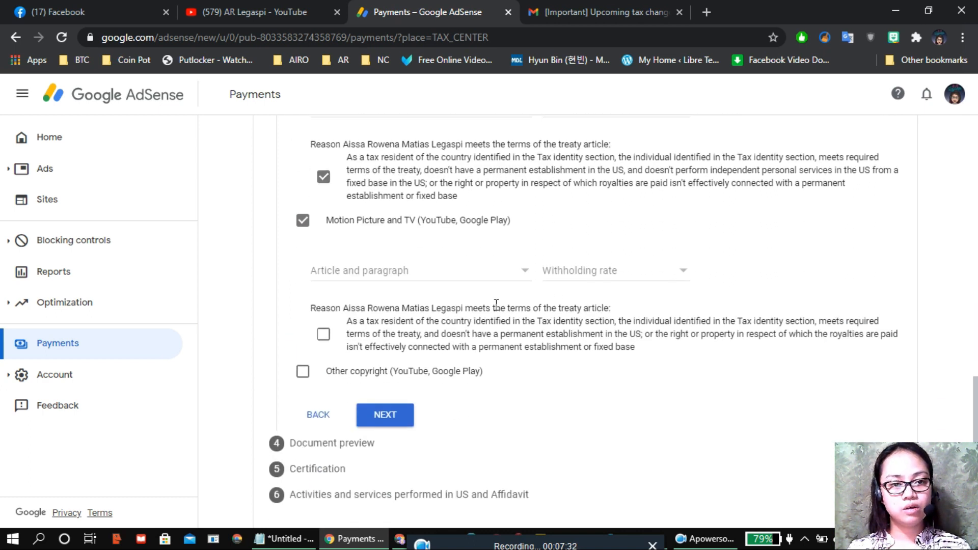
{"action": "left_click", "coordinate": [421, 278]}
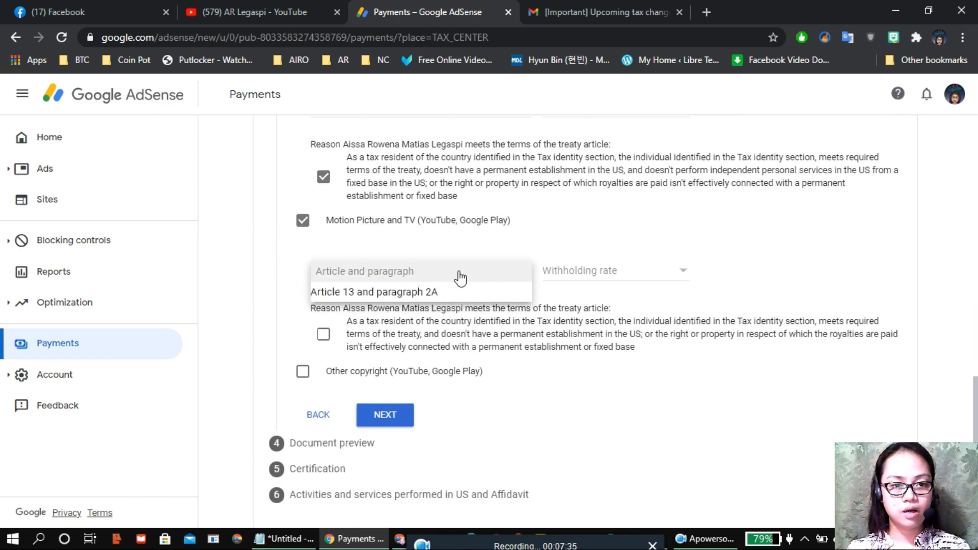
{"action": "left_click", "coordinate": [419, 291]}
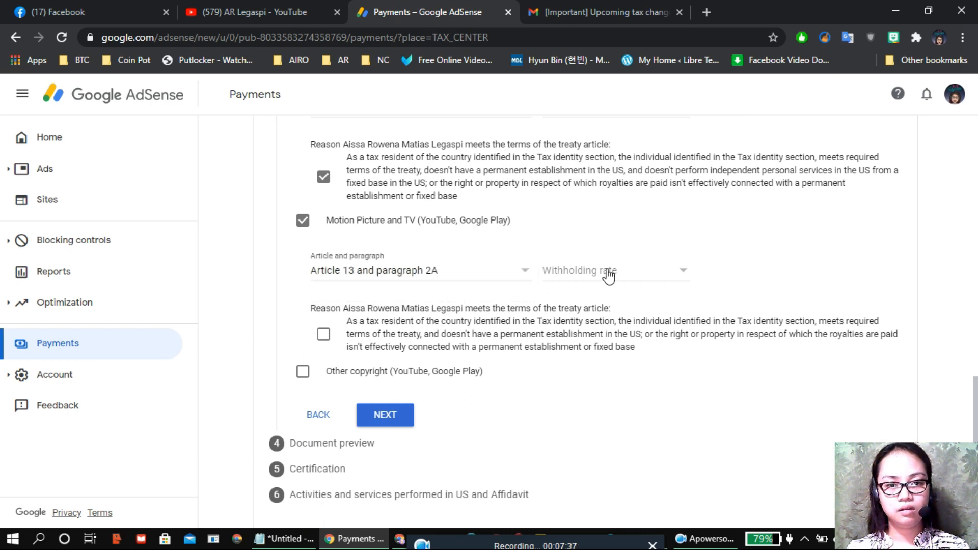
{"action": "left_click", "coordinate": [609, 277]}
{"action": "left_click", "coordinate": [590, 292]}
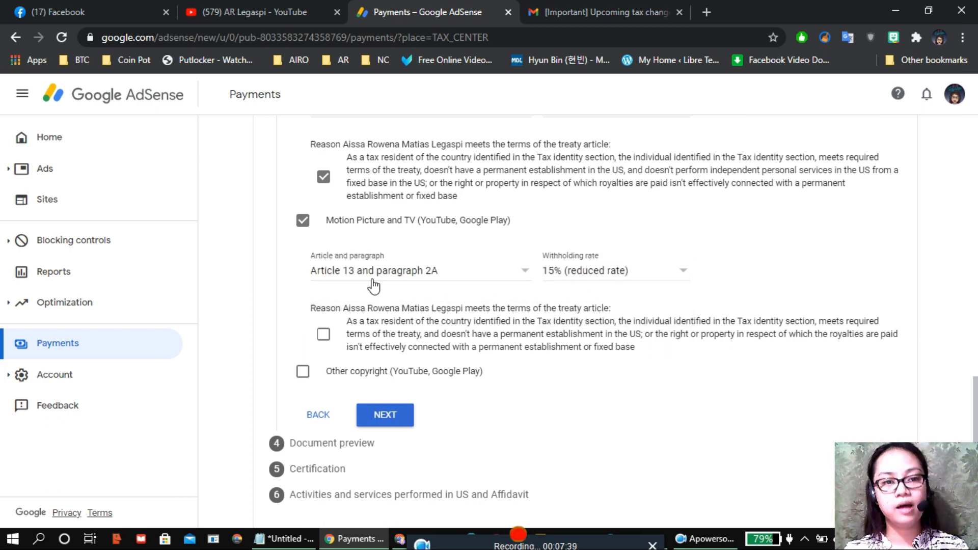
{"action": "left_click", "coordinate": [323, 338]}
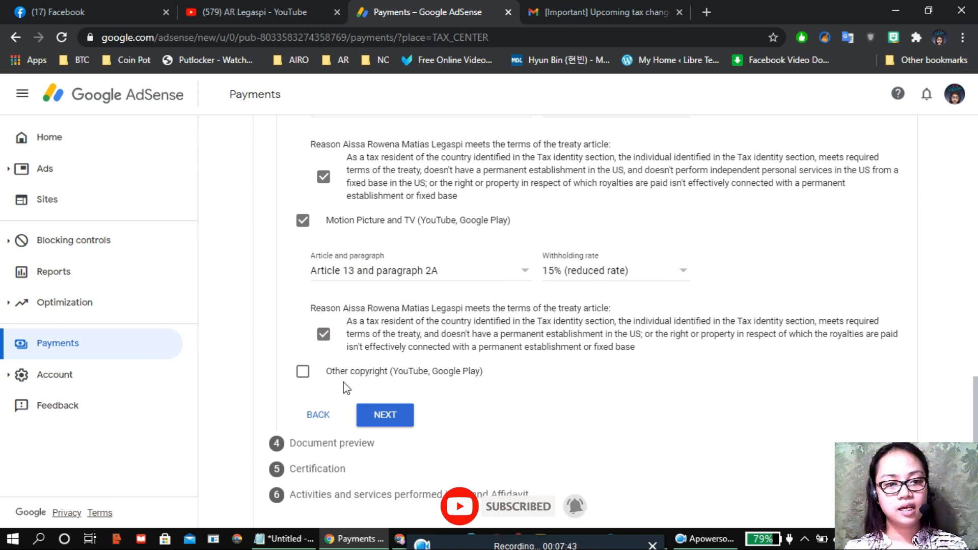
Step: Claim Article 13 paragraph 2A at 15% for Other copyright, confirming the reason
{"action": "left_click", "coordinate": [302, 371]}
{"action": "scroll", "coordinate": [547, 291], "scroll_direction": "down", "scroll_amount": 2}
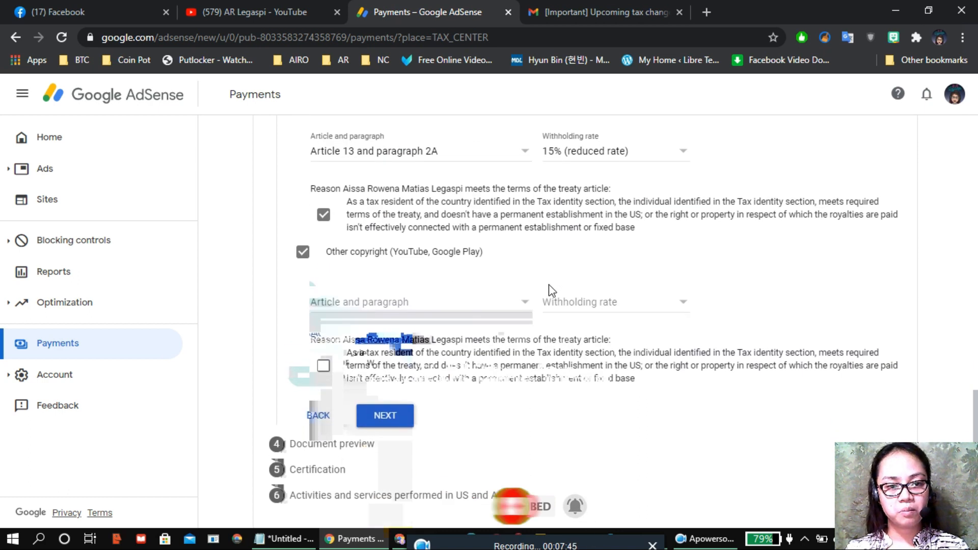
{"action": "left_click", "coordinate": [469, 309]}
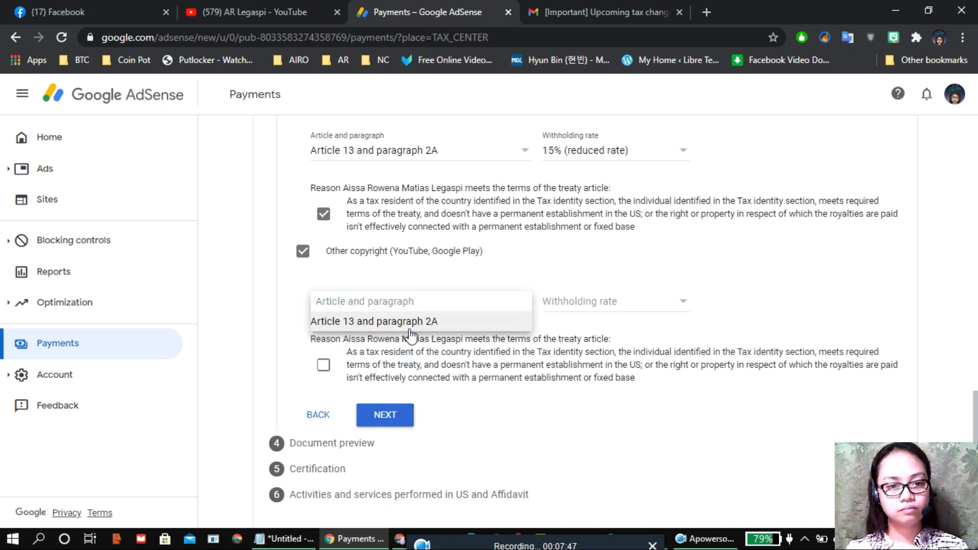
{"action": "left_click", "coordinate": [409, 326]}
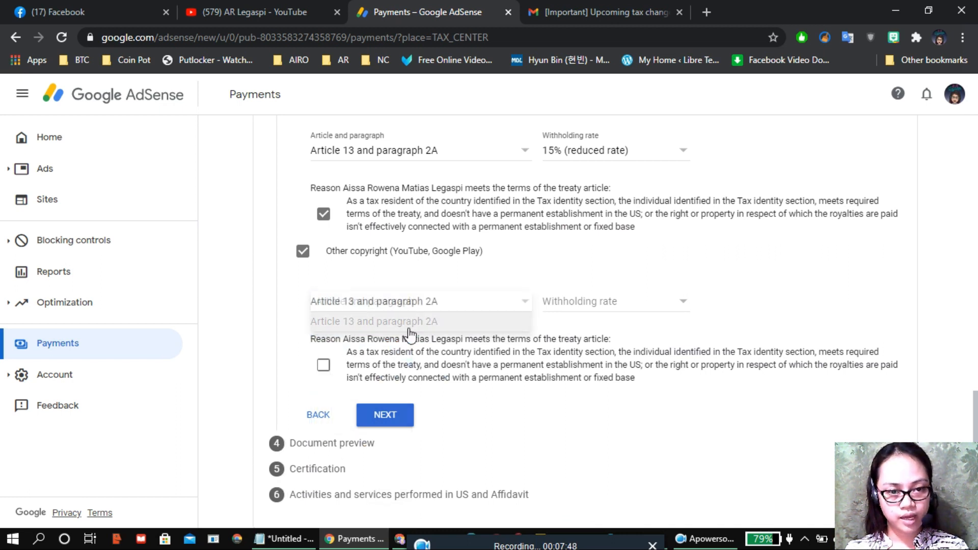
{"action": "left_click", "coordinate": [576, 306]}
{"action": "left_click", "coordinate": [561, 321]}
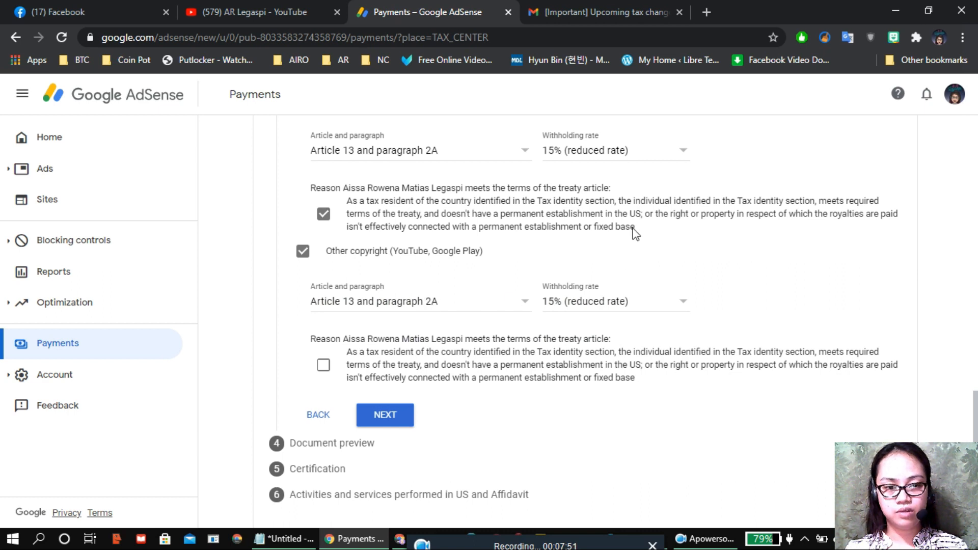
{"action": "left_click", "coordinate": [324, 366]}
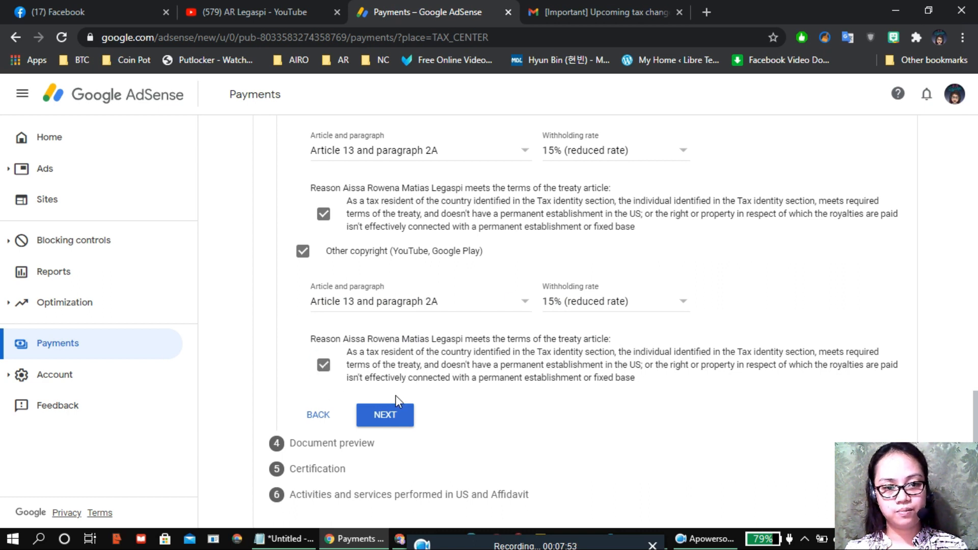
{"action": "left_click", "coordinate": [385, 415]}
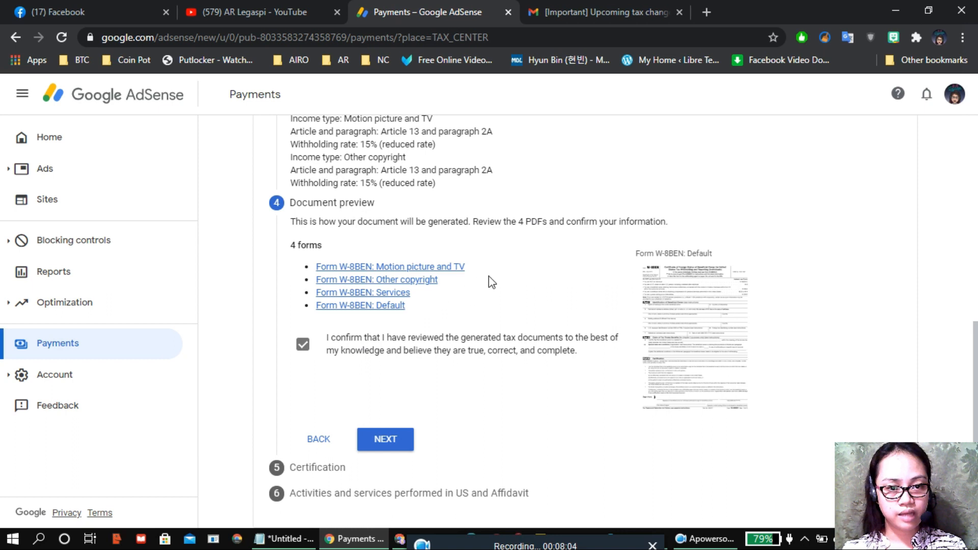
Step: Move past the four-form document preview to the Certification signature fields
{"action": "left_click", "coordinate": [370, 442]}
{"action": "scroll", "coordinate": [484, 303], "scroll_direction": "down", "scroll_amount": 4}
{"action": "scroll", "coordinate": [484, 303], "scroll_direction": "down", "scroll_amount": 1}
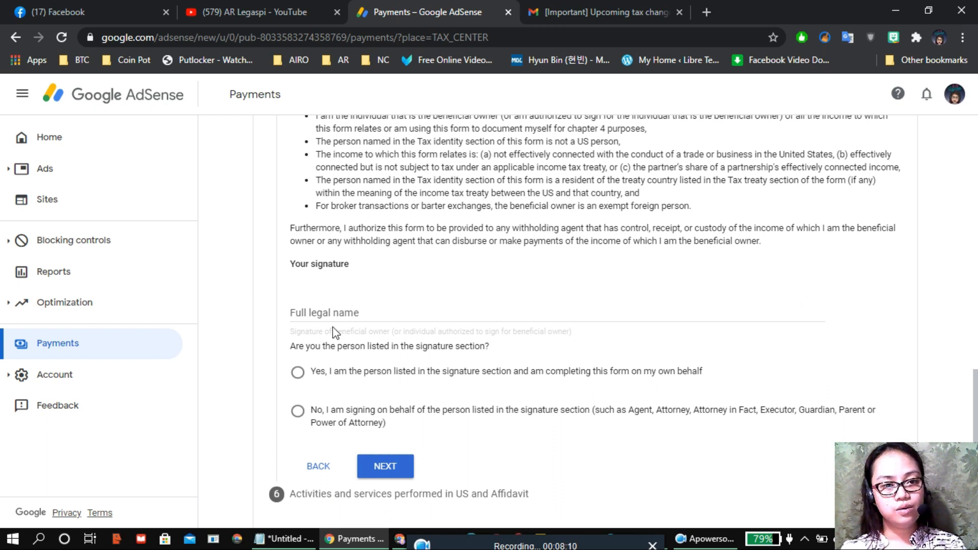
Step: Sign with the full legal name, confirming you are the person listed on the form
{"action": "left_click", "coordinate": [381, 312]}
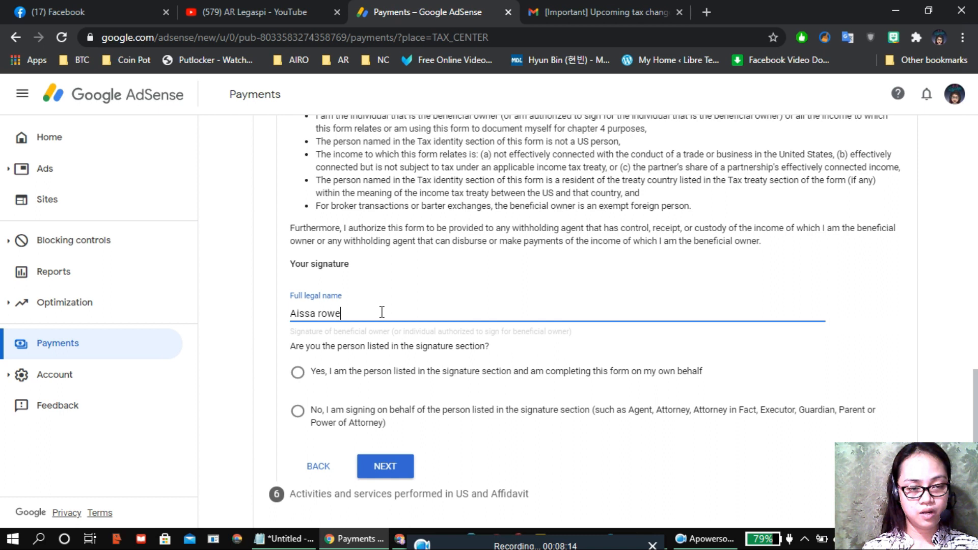
{"action": "key", "text": "BackSpace"}
{"action": "key", "text": "BackSpace"}
{"action": "key", "text": "BackSpace"}
{"action": "key", "text": "BackSpace"}
{"action": "key", "text": "BackSpace"}
{"action": "key", "text": "BackSpace"}
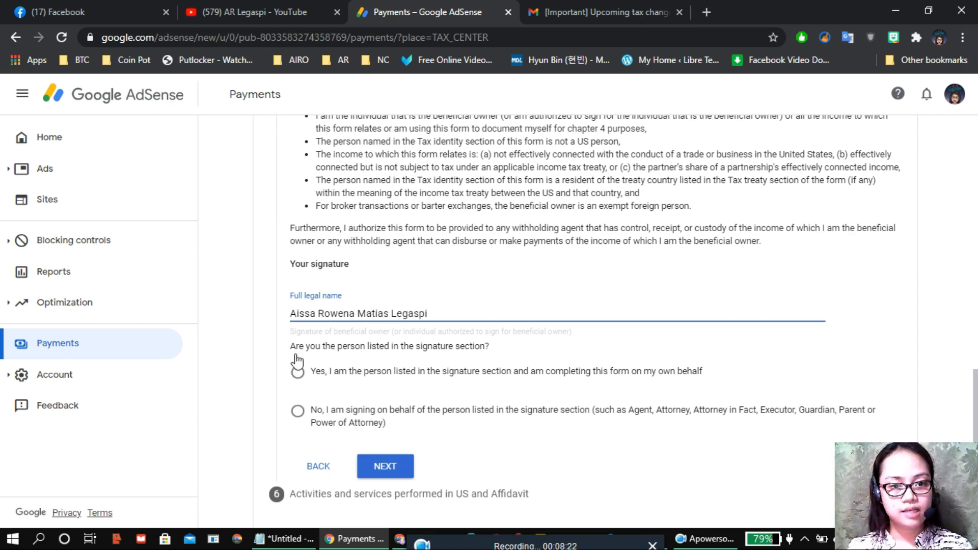
{"action": "left_click", "coordinate": [299, 376]}
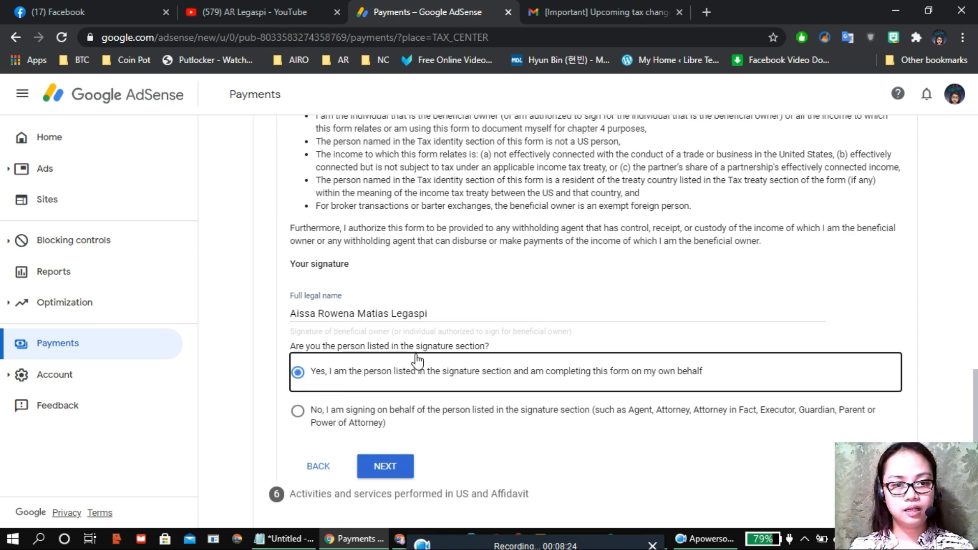
{"action": "left_click", "coordinate": [401, 471]}
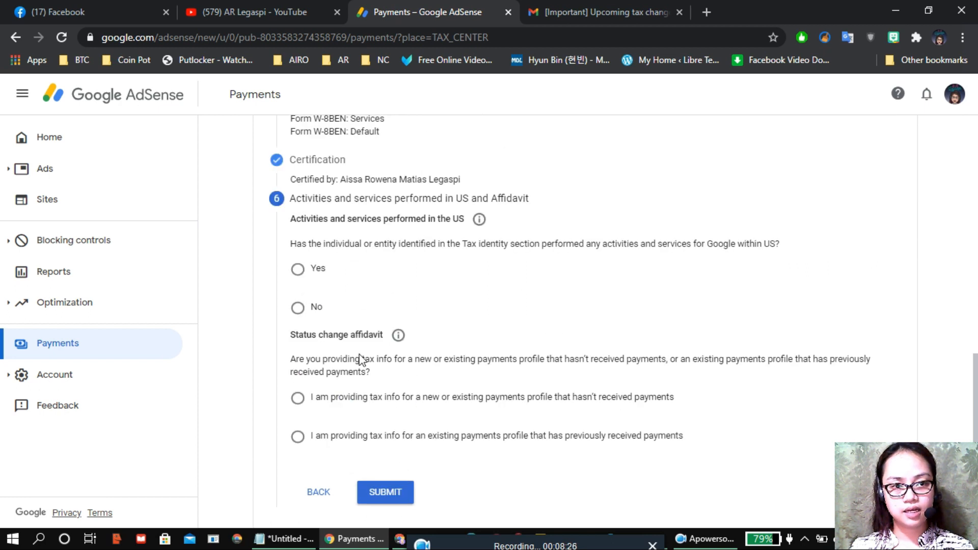
Step: Answer No to US activities and certify services are performed outside the US
{"action": "left_click", "coordinate": [336, 315]}
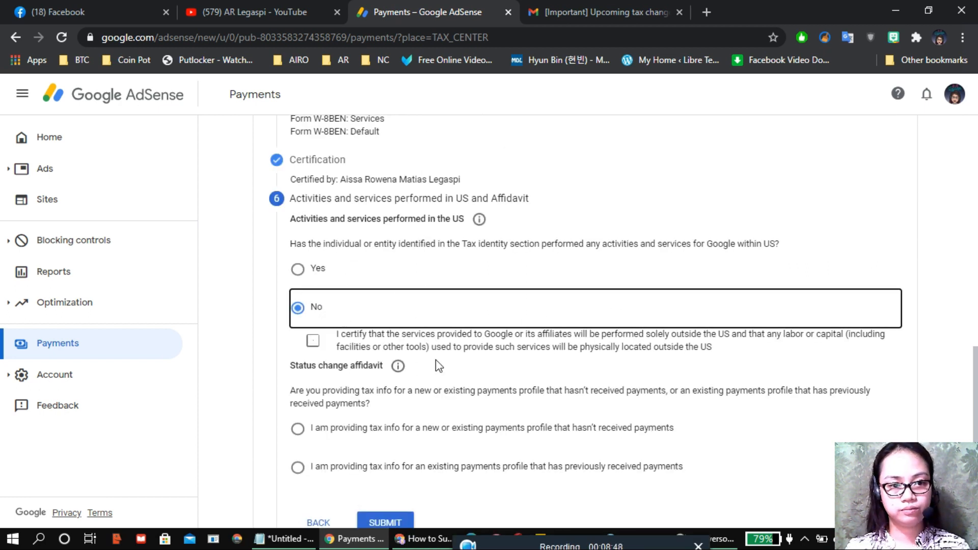
{"action": "left_click", "coordinate": [313, 342]}
{"action": "scroll", "coordinate": [438, 326], "scroll_direction": "down", "scroll_amount": 1}
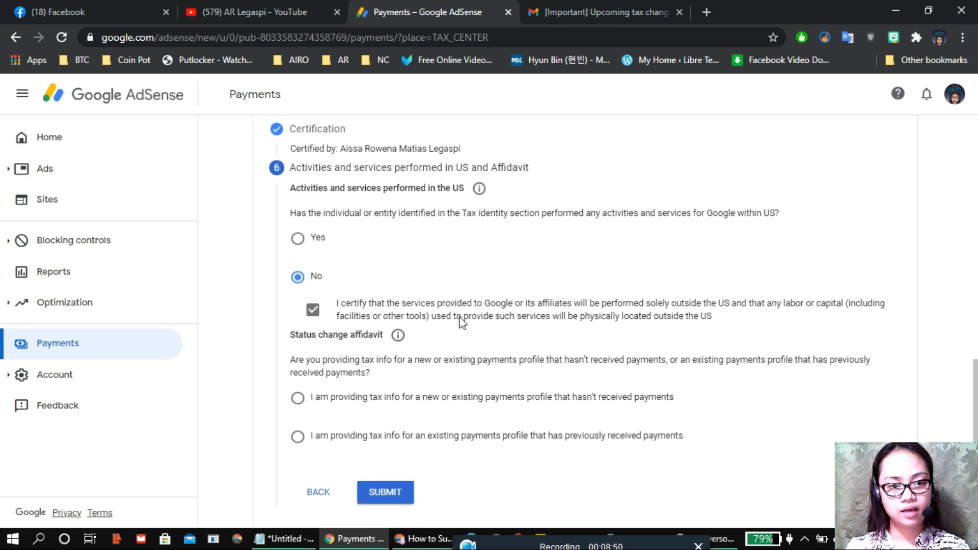
Step: Mark the affidavit as a profile that hasn't received payments and submit the form
{"action": "left_click_drag", "start_coordinate": [305, 359], "coordinate": [429, 376]}
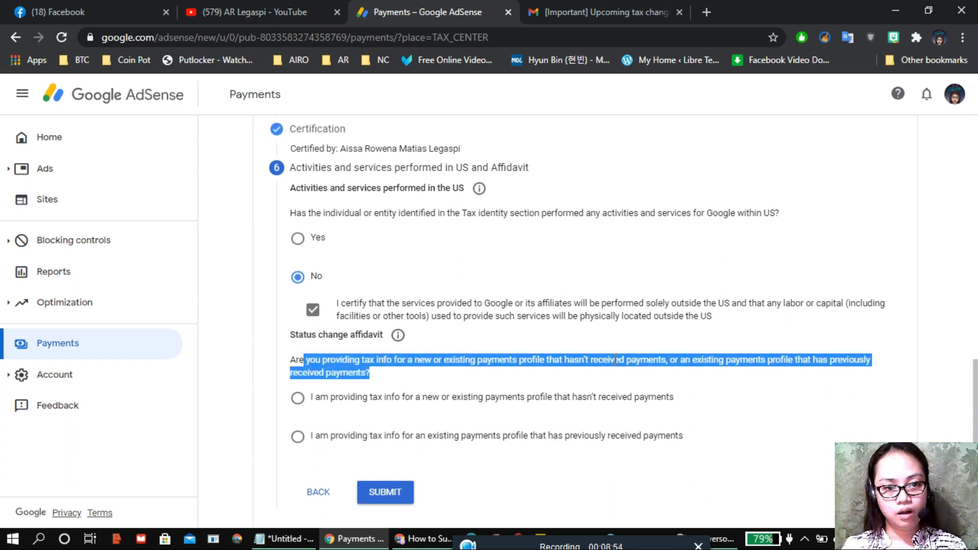
{"action": "left_click", "coordinate": [472, 377]}
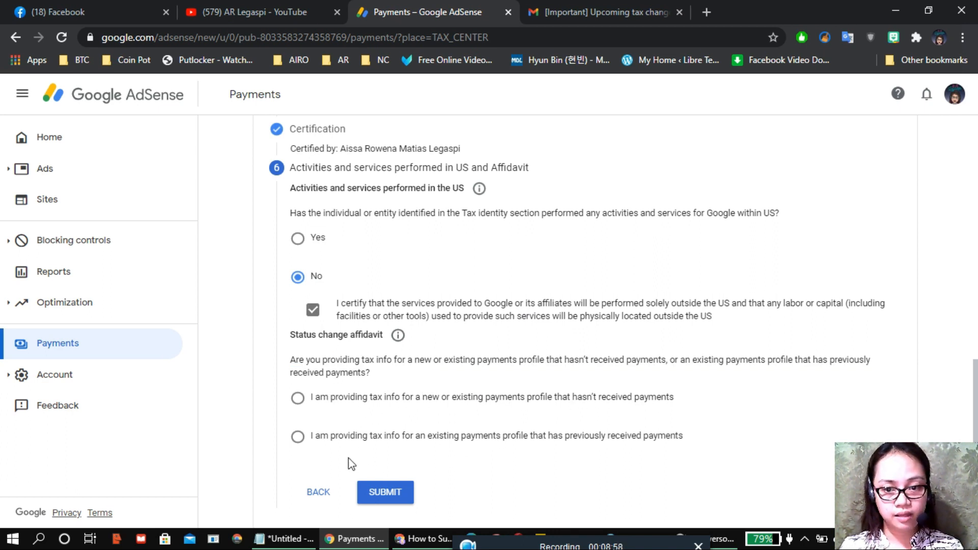
{"action": "left_click", "coordinate": [298, 438]}
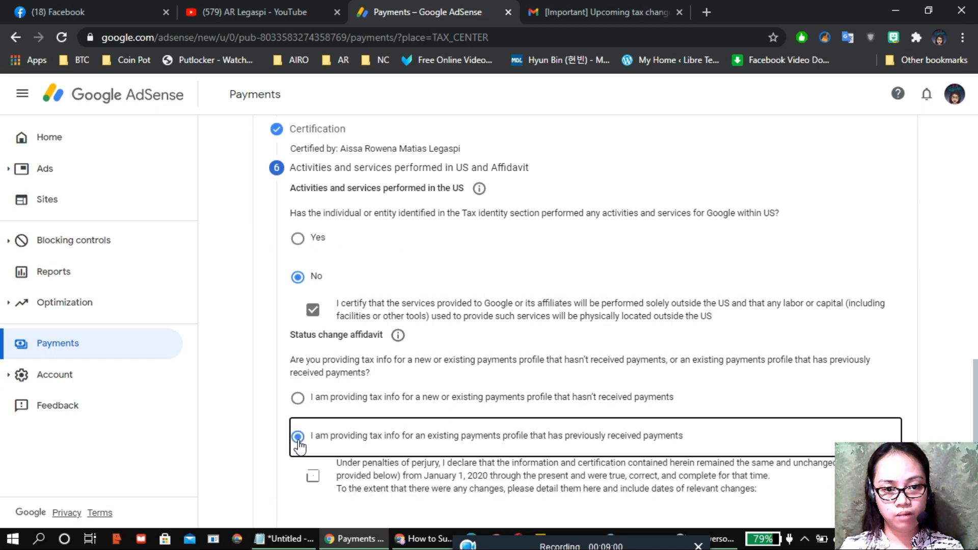
{"action": "left_click", "coordinate": [298, 398]}
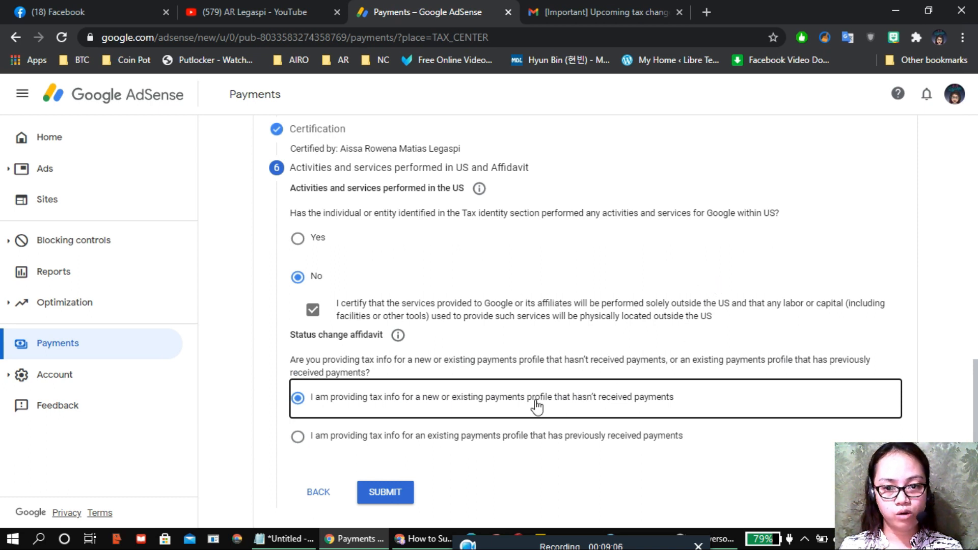
{"action": "left_click", "coordinate": [394, 498]}
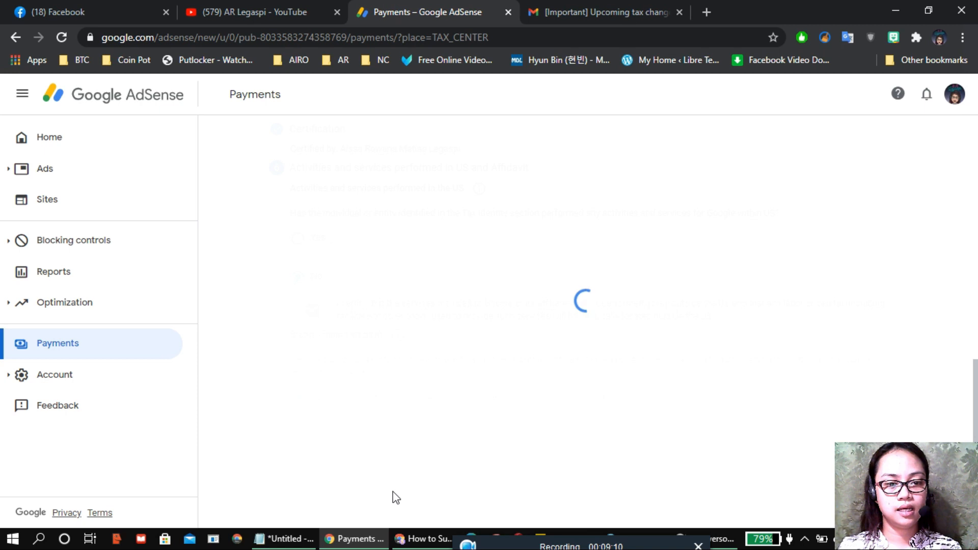